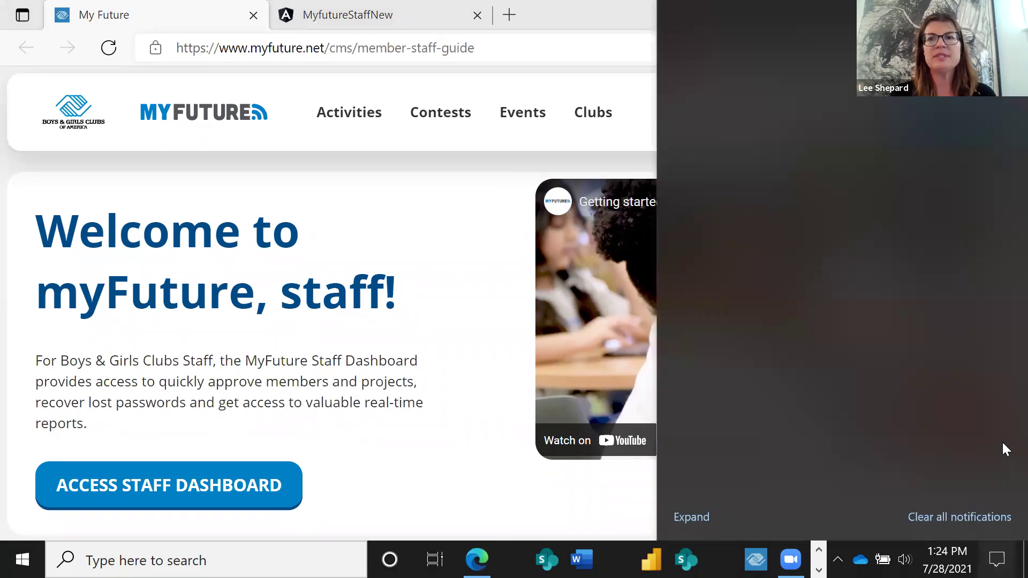
Dismiss the Action Center, enter the Chamblee Boys & Girls Club-11794 staff dashboard, and expand Member Management.
left_click(437, 321)
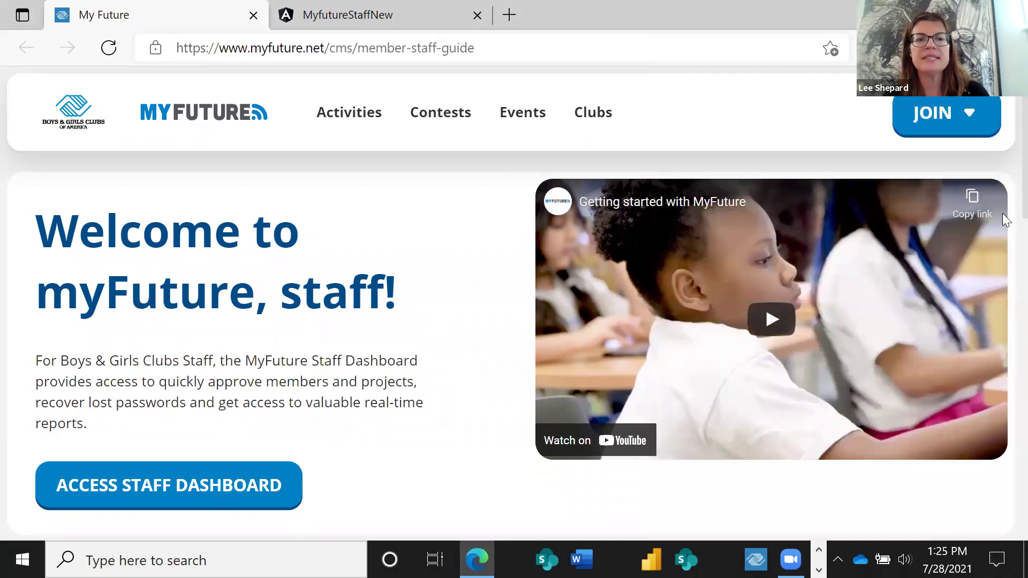
left_click(120, 488)
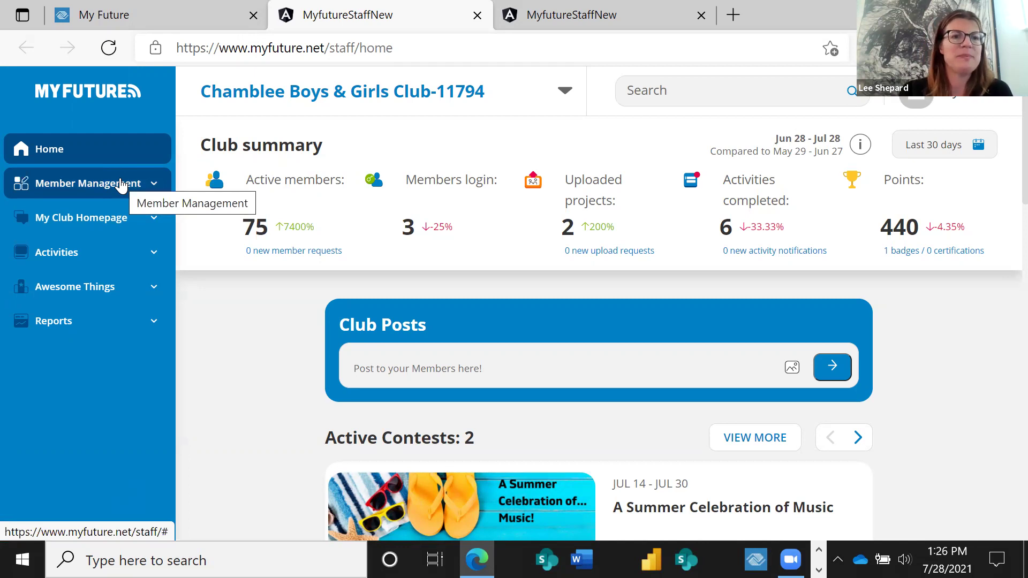
left_click(121, 185)
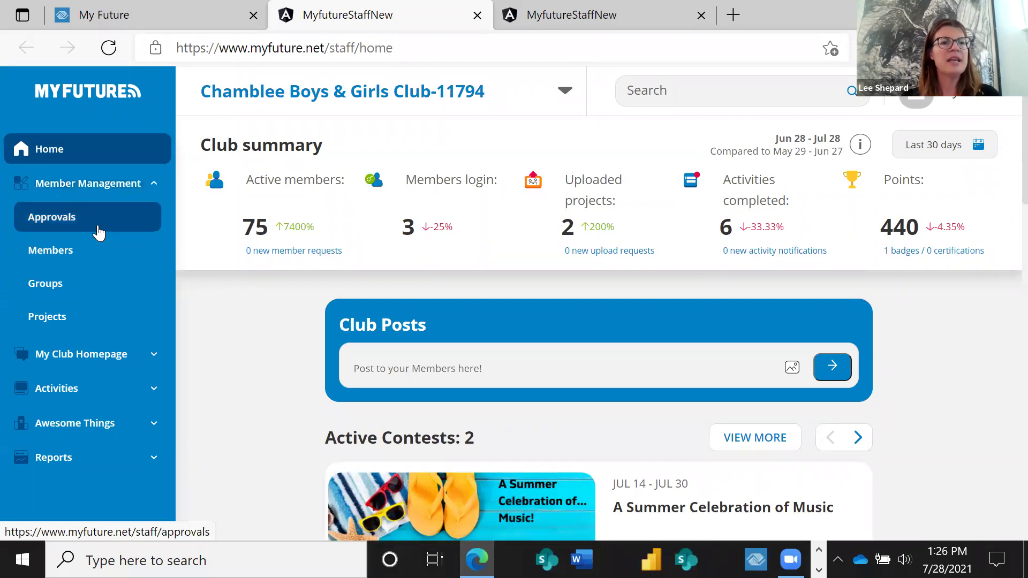
From Members' Add members dialog, download template.csv via the 'Download the .CSV format' link.
left_click(78, 266)
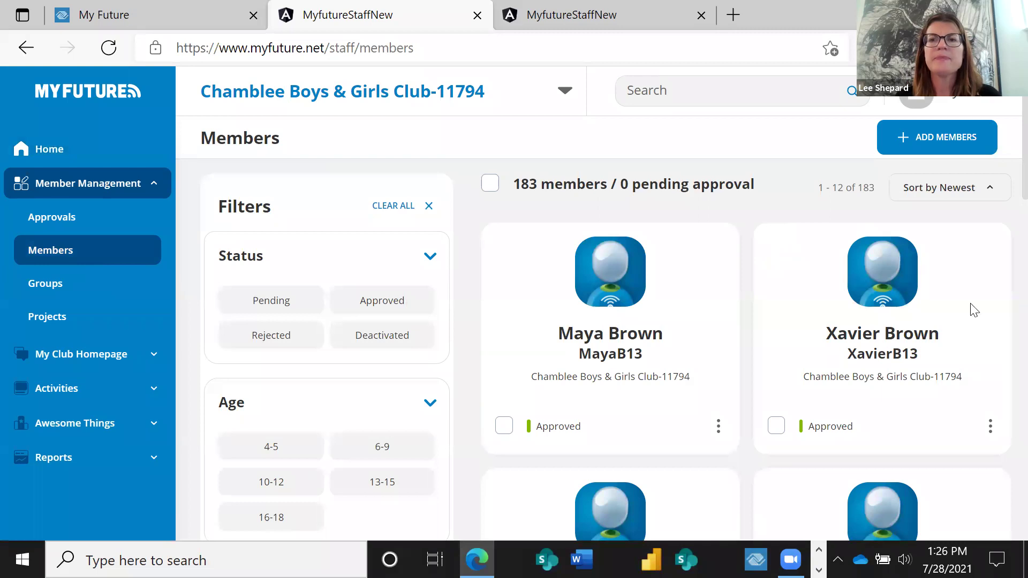
left_click(917, 140)
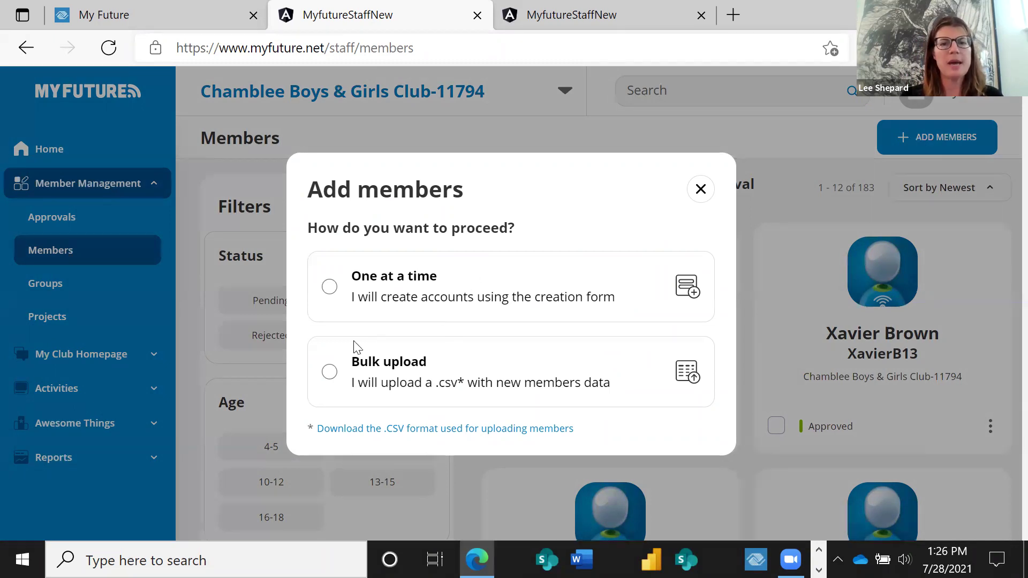
left_click(327, 373)
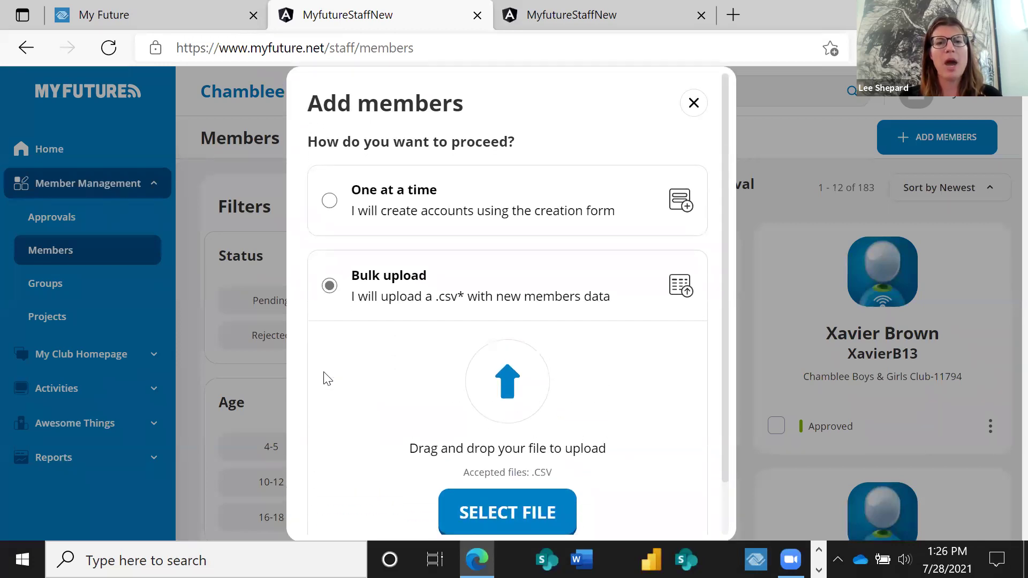
left_click(693, 107)
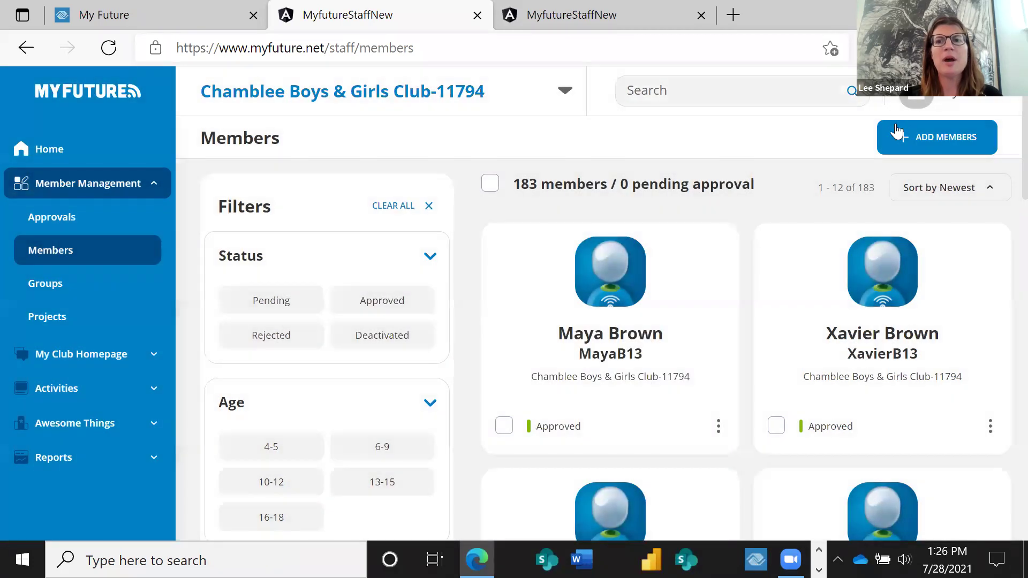
left_click(898, 135)
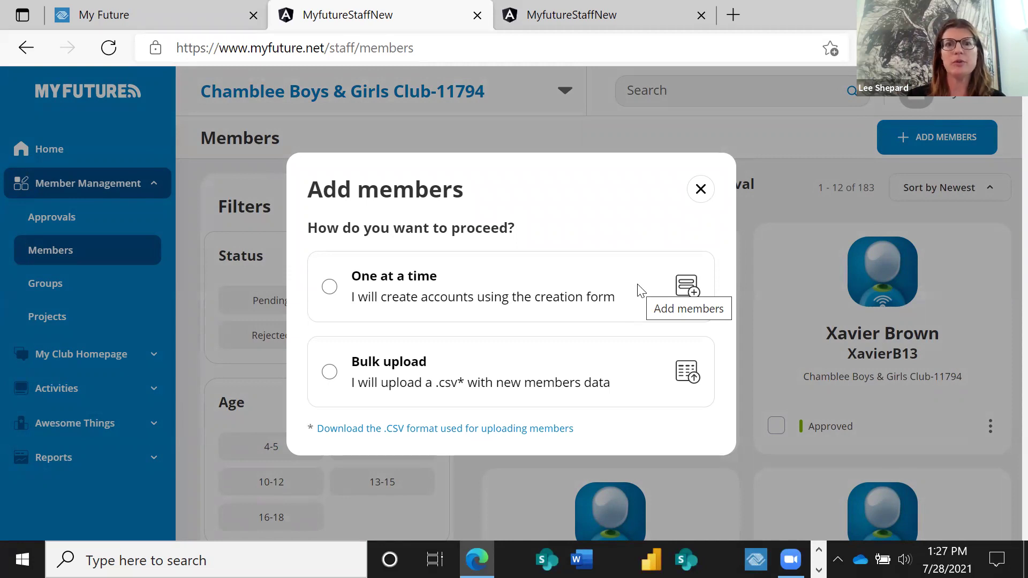
left_click(443, 430)
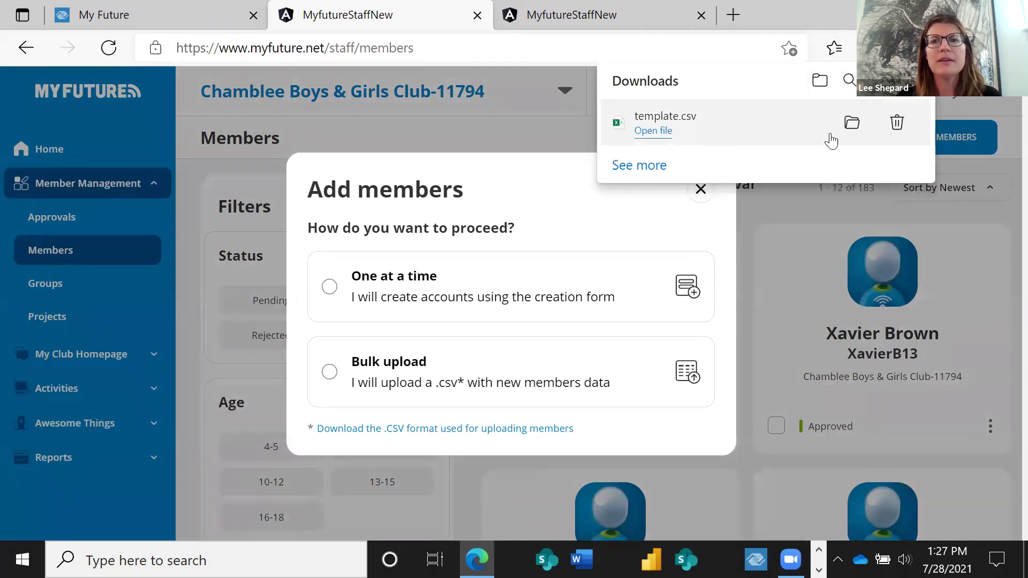
Open the downloaded template.csv in Excel from Edge's Downloads panel.
left_click(663, 132)
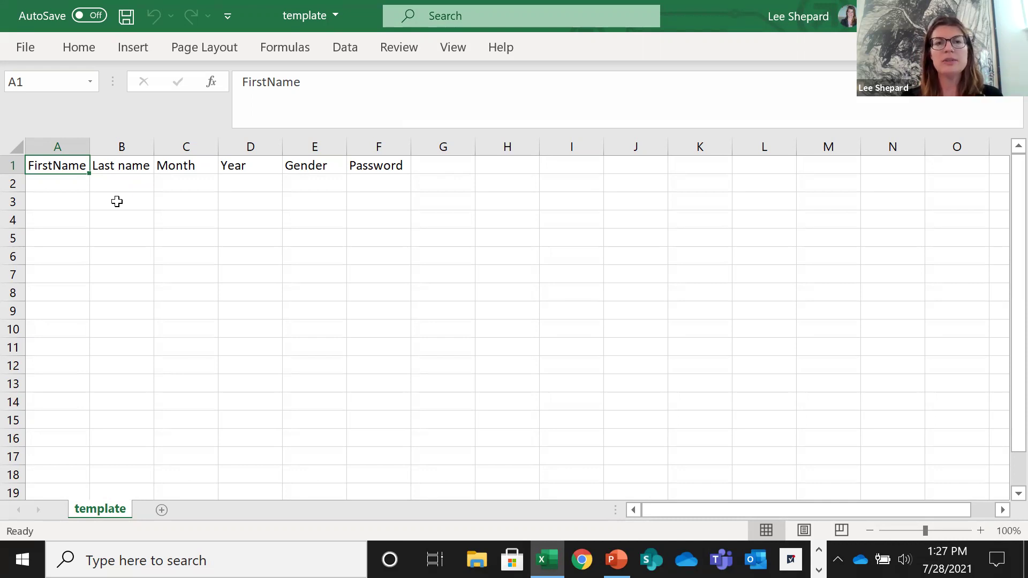
Fill A2:F2 with a sample member's first and last name, January, 2008, F and a password, then close Excel.
left_click(77, 185)
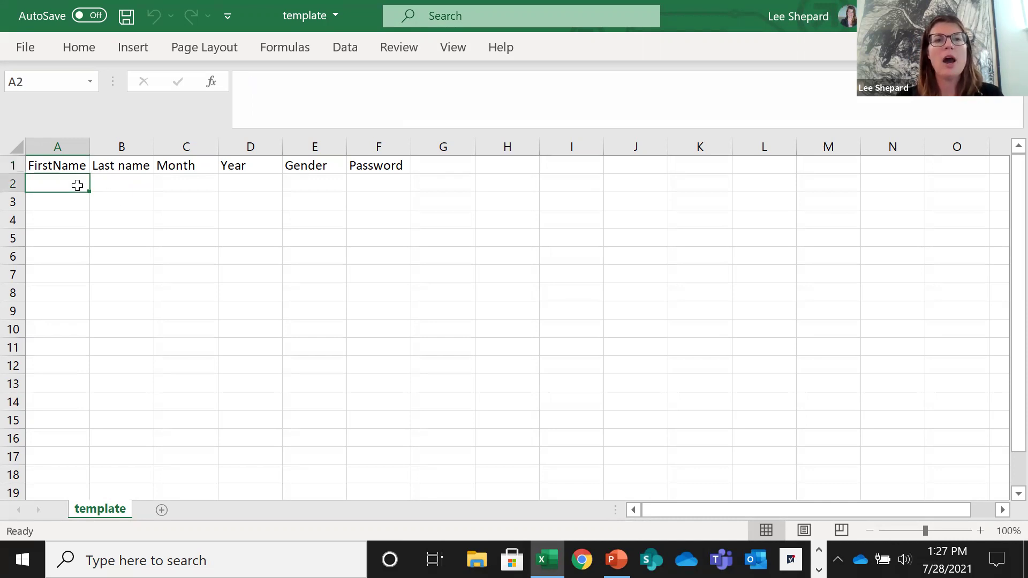
key("Tab")
key("Tab")
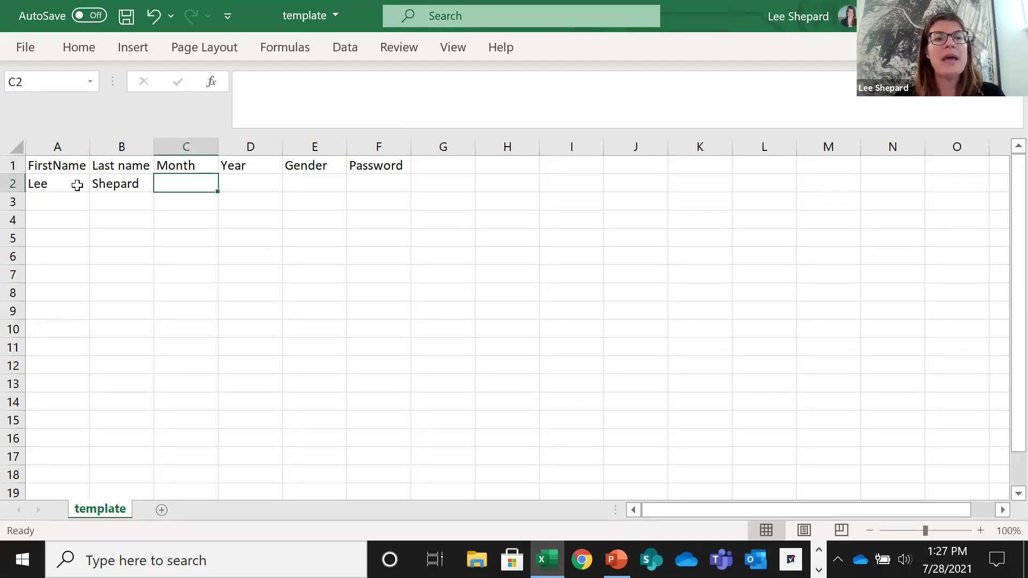
type("January")
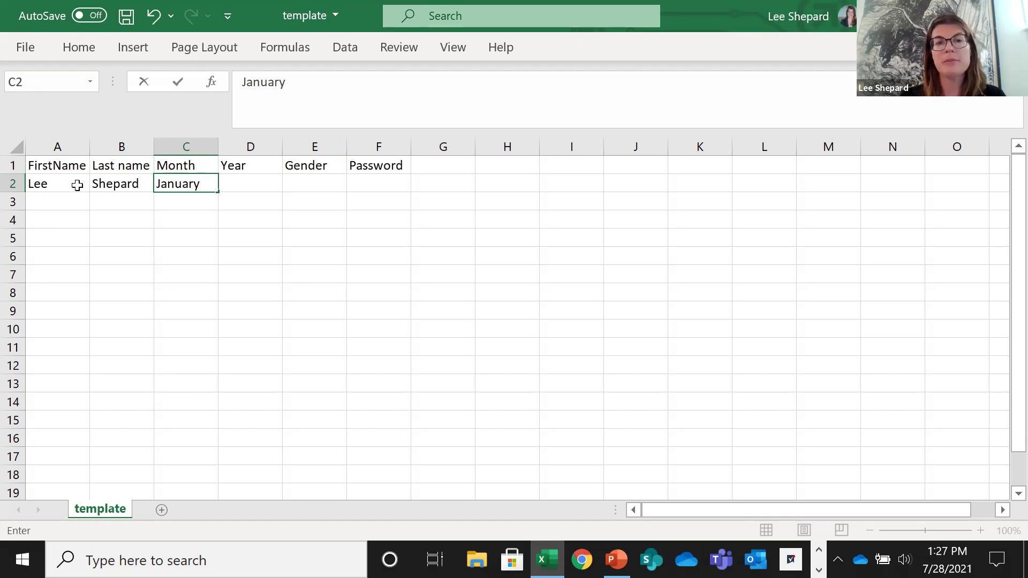
key("Tab")
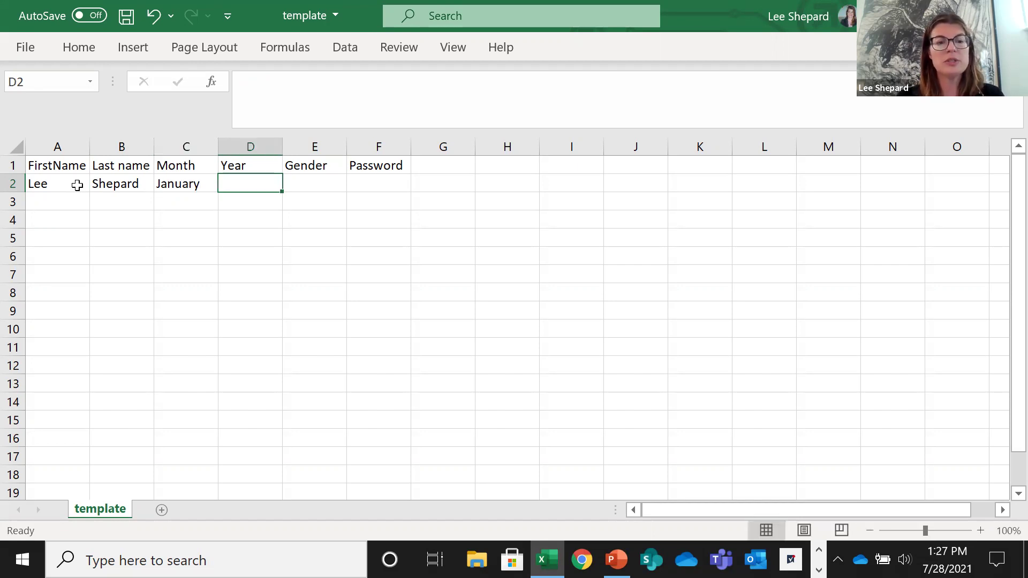
type("20")
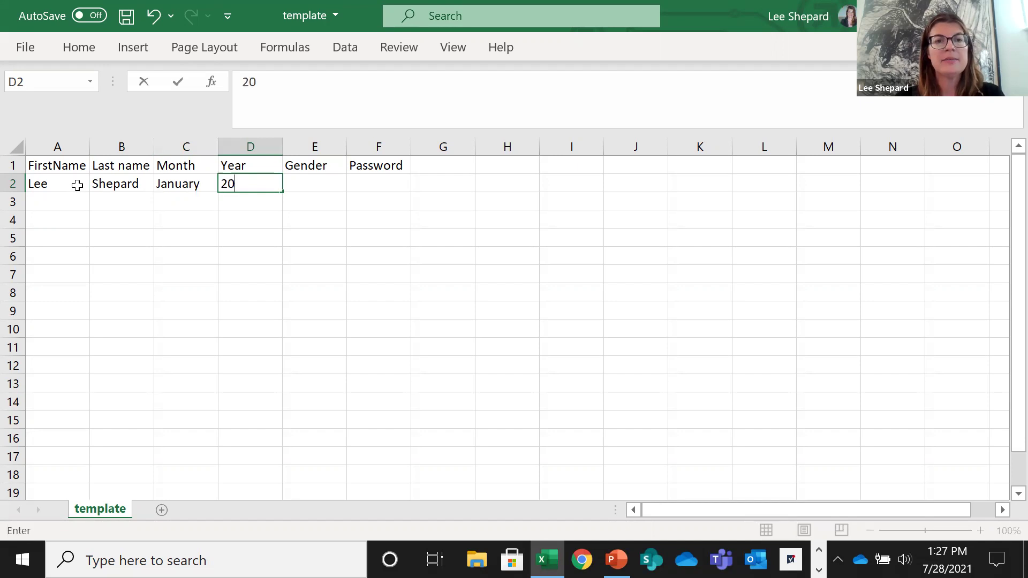
type("08")
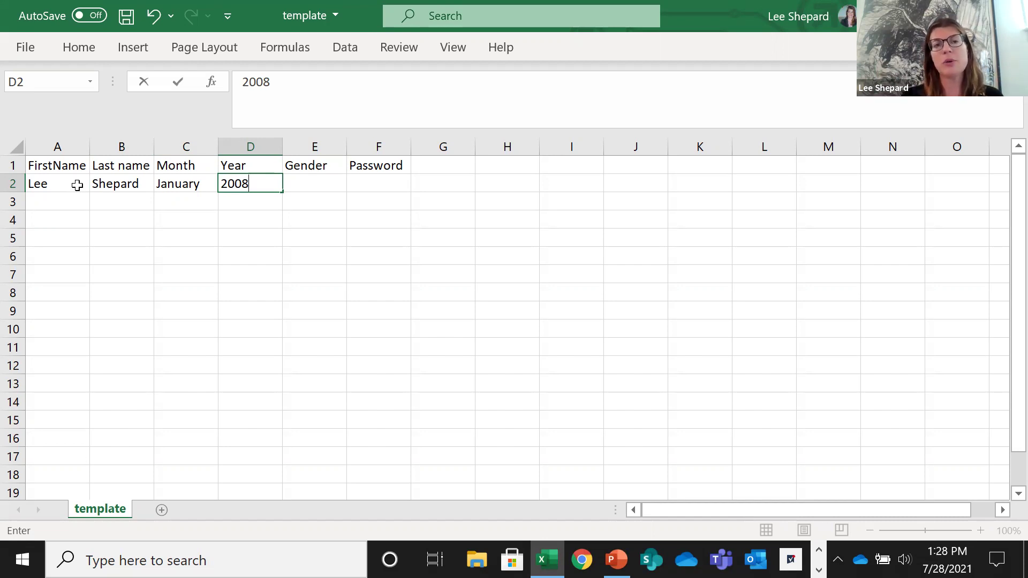
key("Tab")
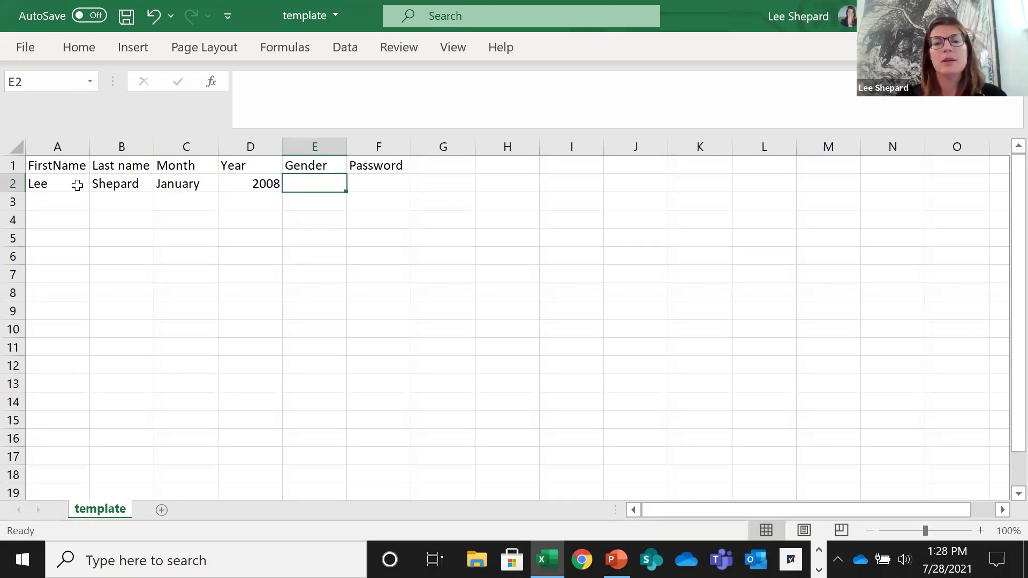
type("F")
key("Tab")
type("MyFu")
type("1")
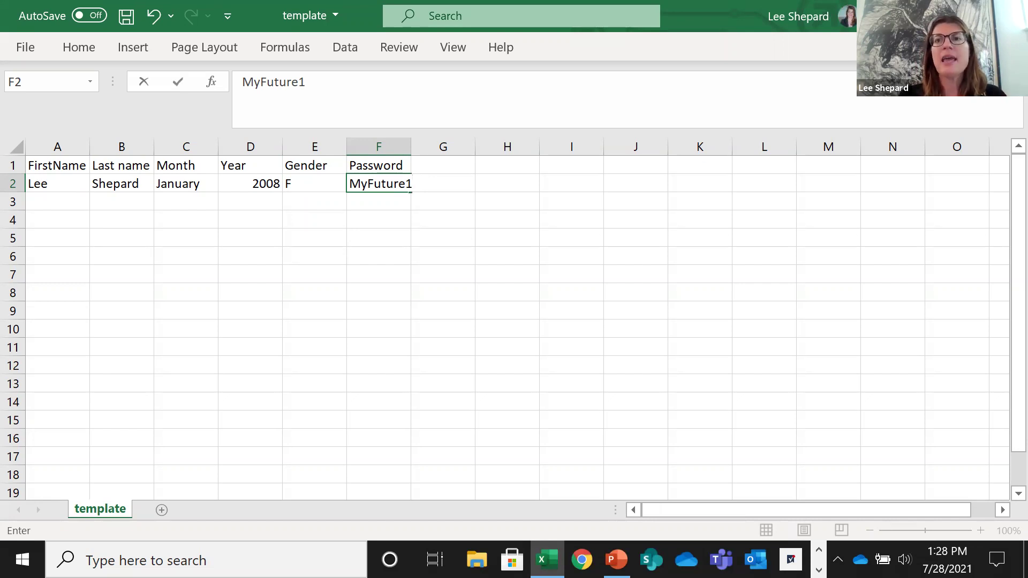
key("alt+F4")
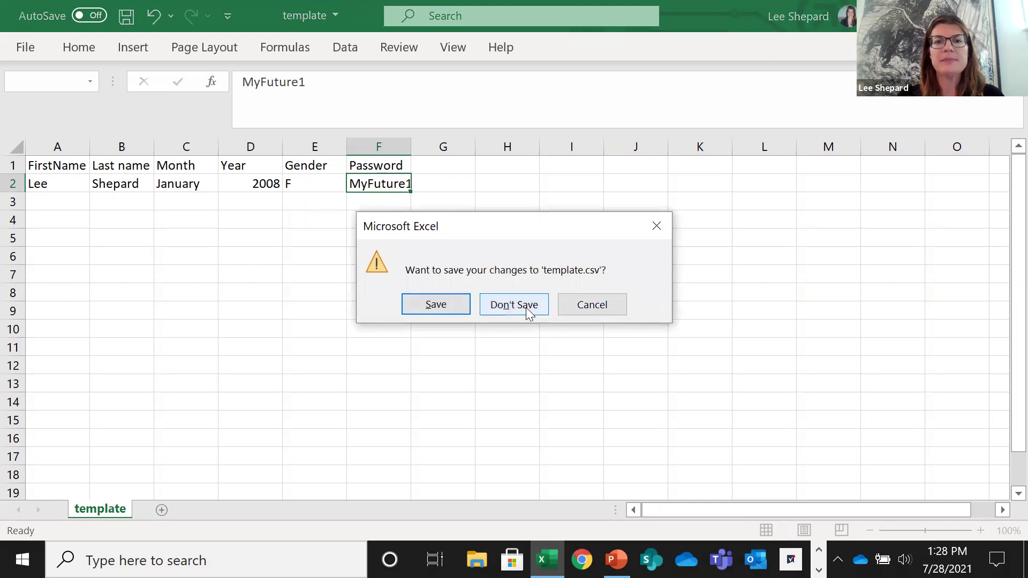
Discard the template changes, select Bulk upload in Add members, restore the window, and close the dialog.
left_click(514, 305)
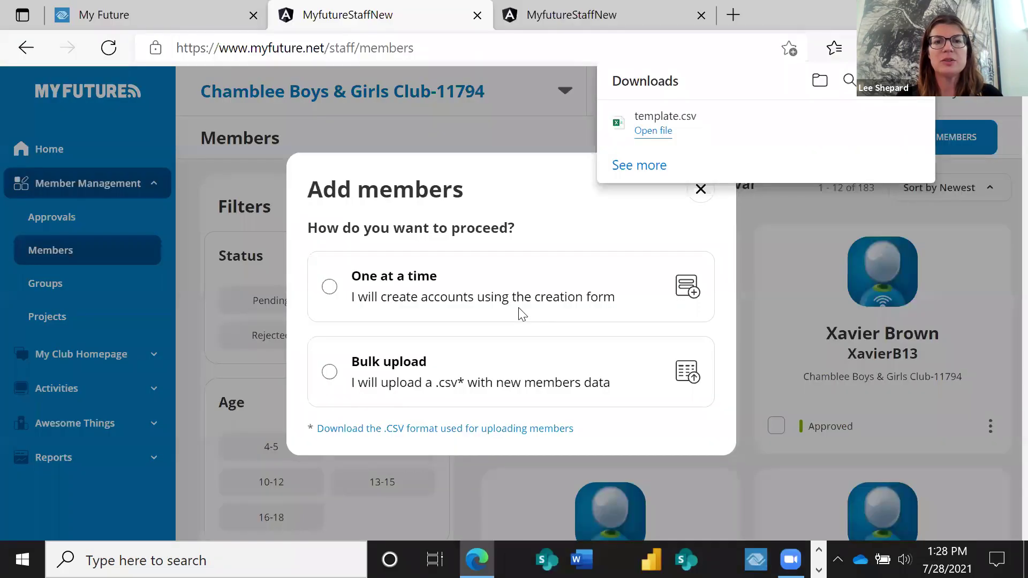
left_click(329, 381)
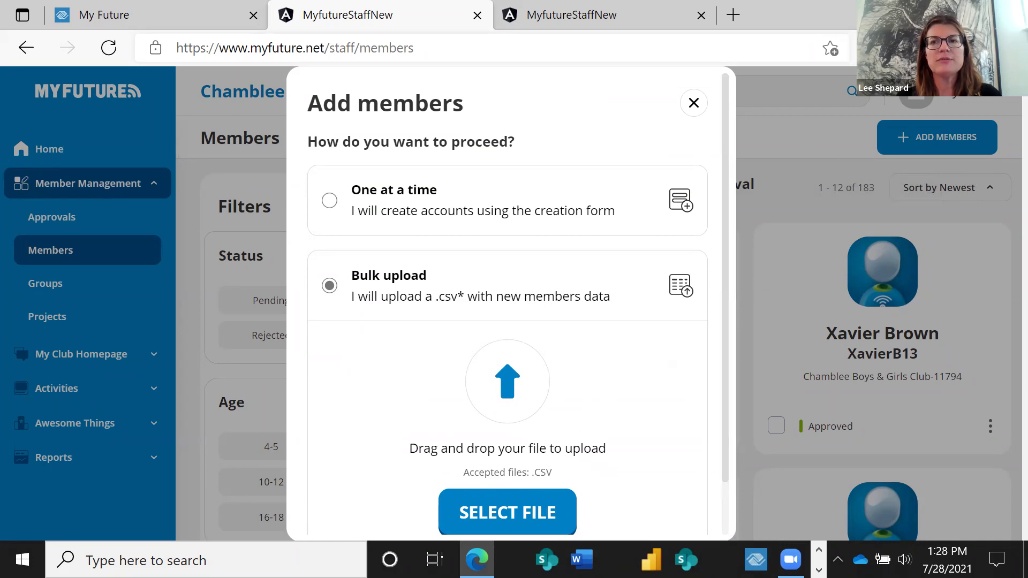
left_click(964, 8)
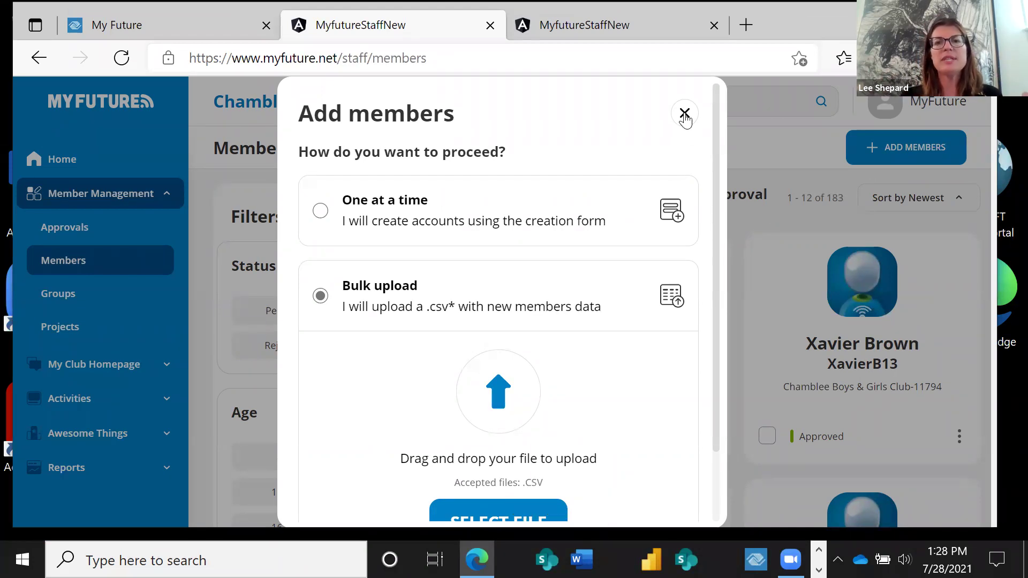
left_click(684, 114)
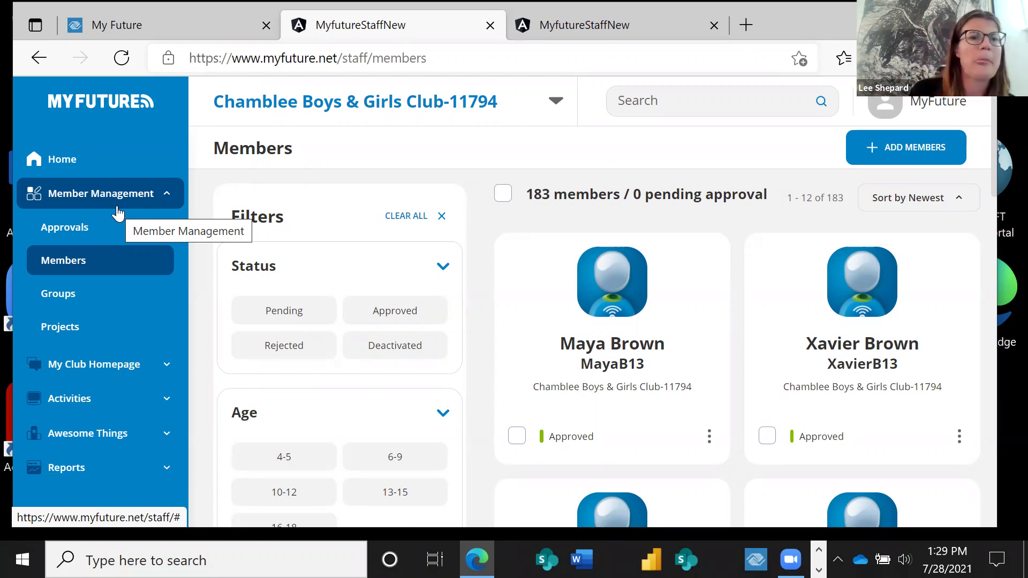
left_click(155, 195)
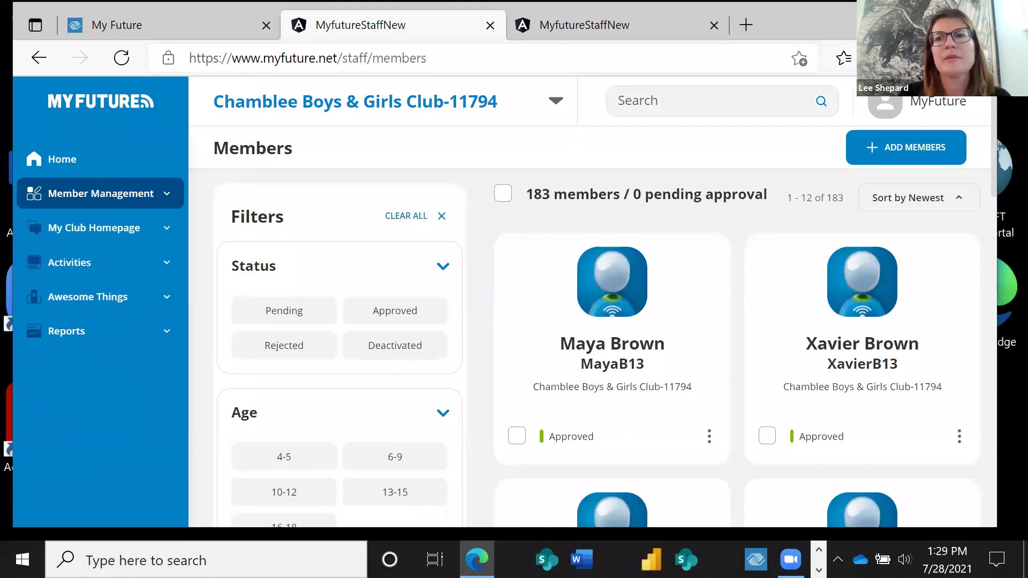
key("super+Up")
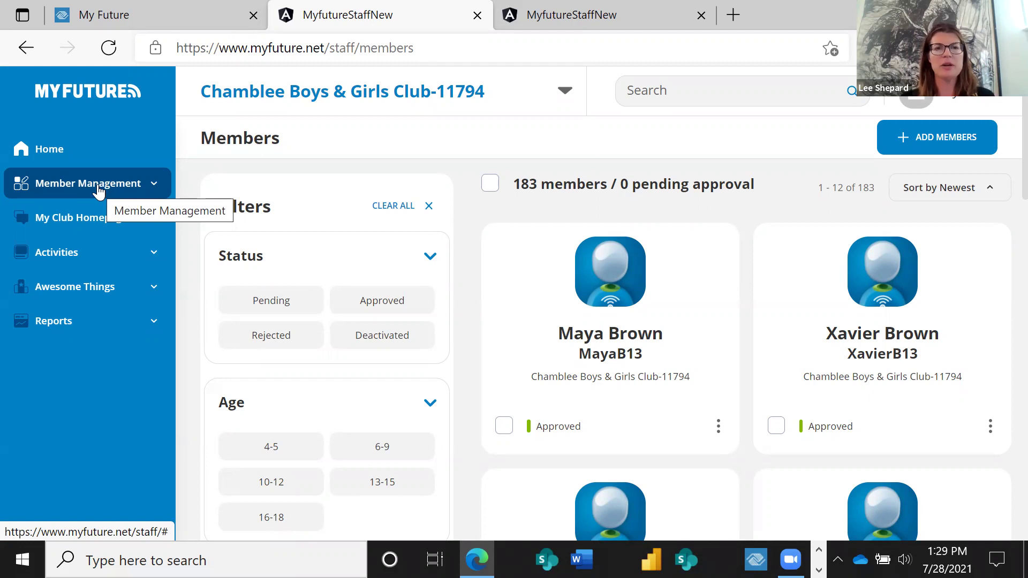
left_click(67, 155)
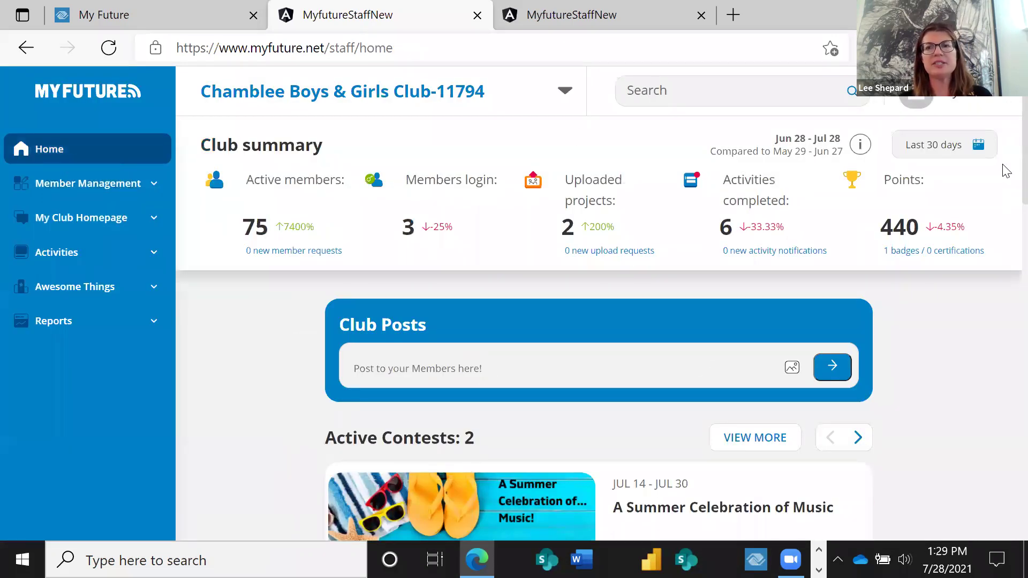
scroll(1005, 182, "down", 4)
scroll(1005, 249, "down", 8)
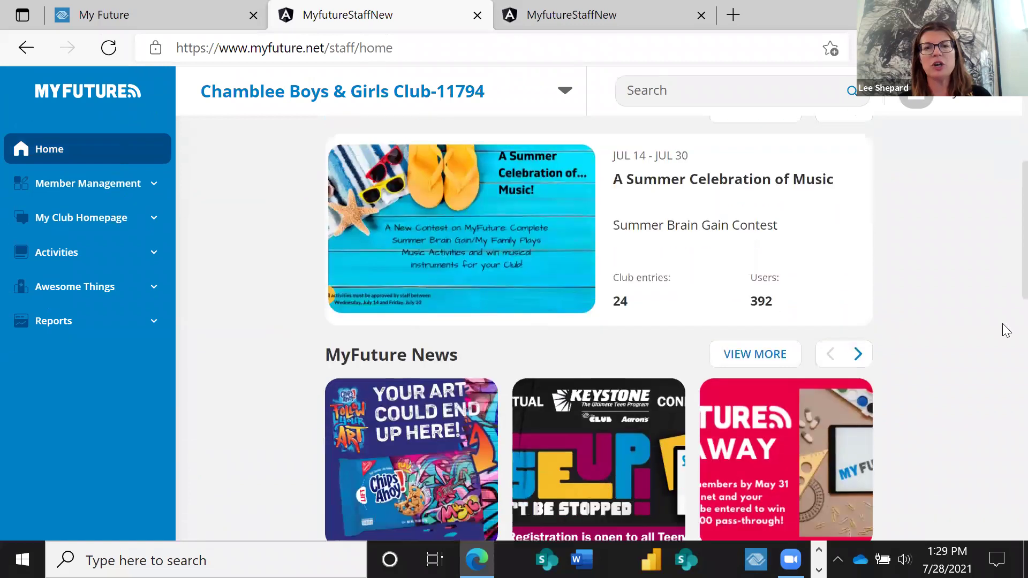
scroll(598, 328, "down", 8)
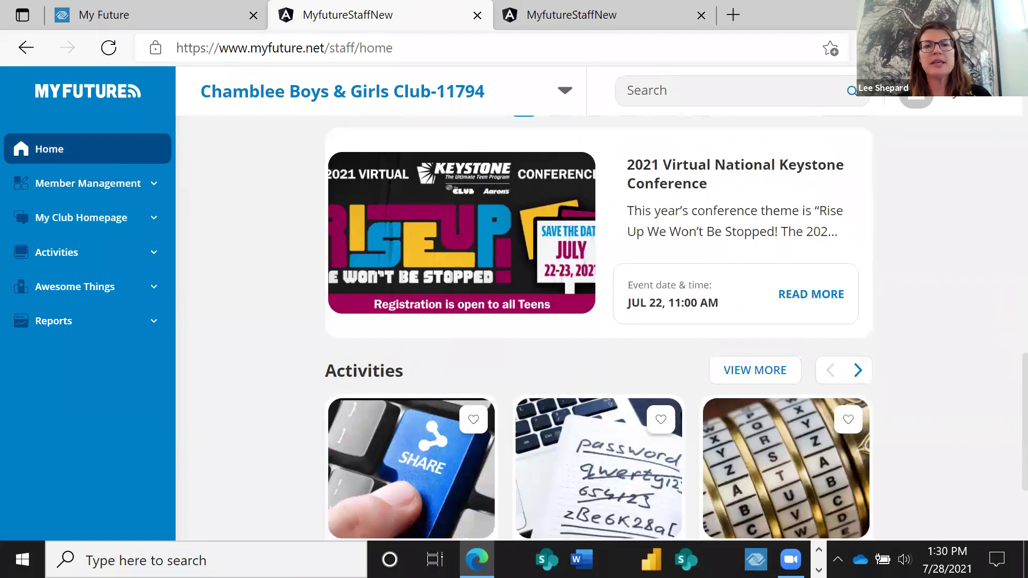
scroll(1002, 509, "up", 15)
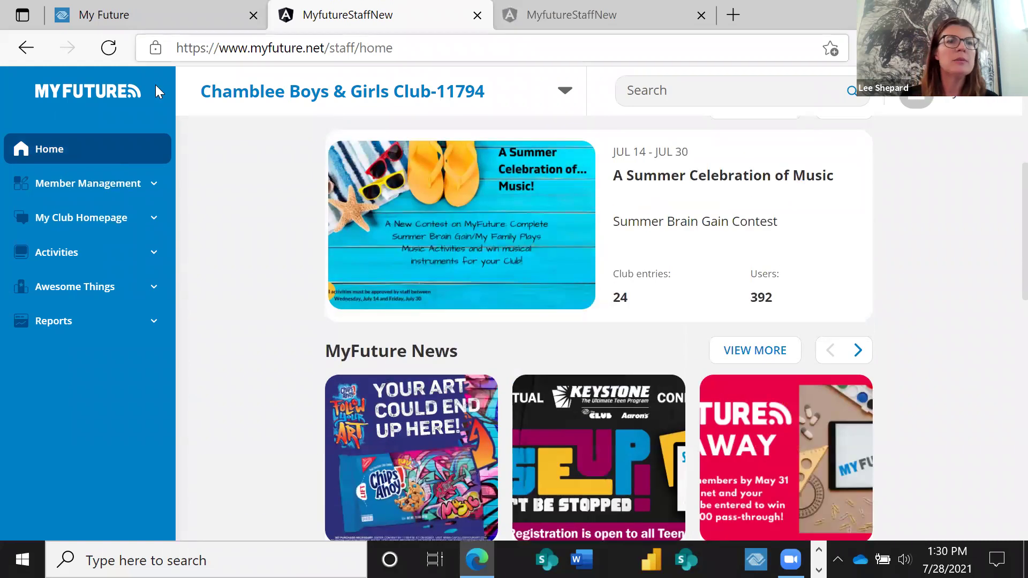
In the My Future staff guide's 'How do I get started?' section, open 'See MyFuture Activities' in a new tab.
left_click(88, 15)
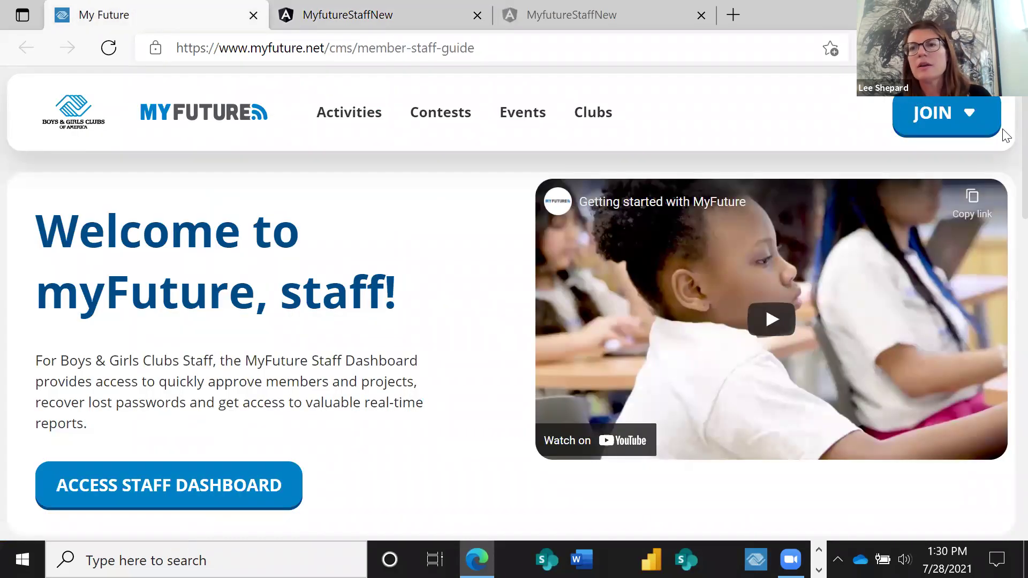
scroll(1003, 176, "down", 7)
scroll(1005, 268, "down", 4)
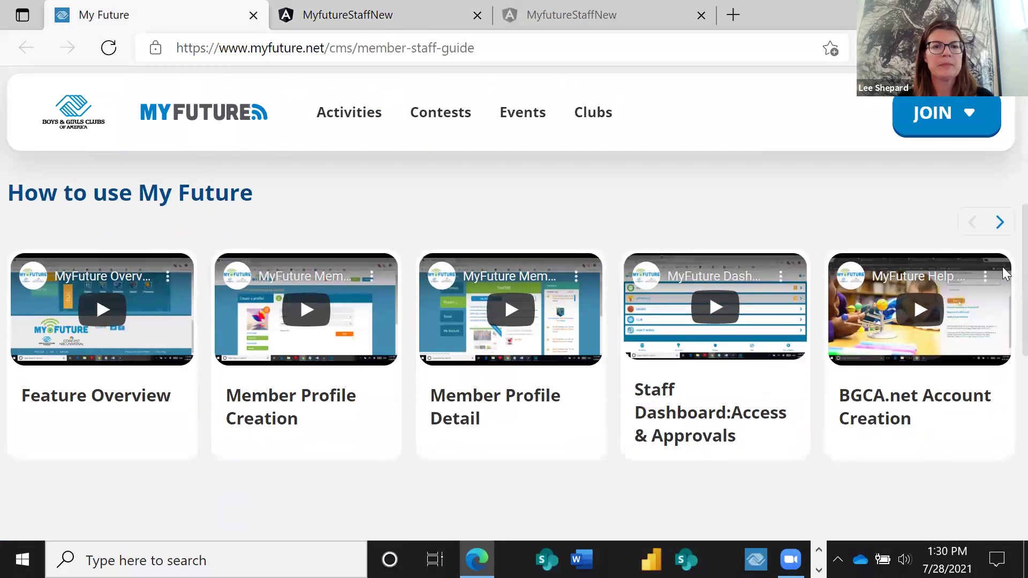
scroll(1004, 369, "down", 3)
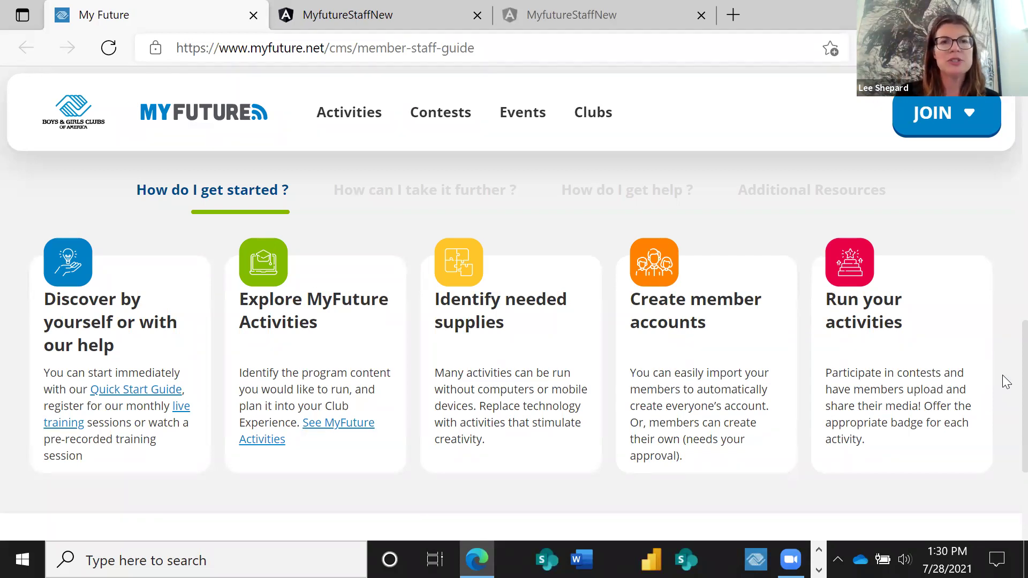
scroll(1003, 332, "up", 2)
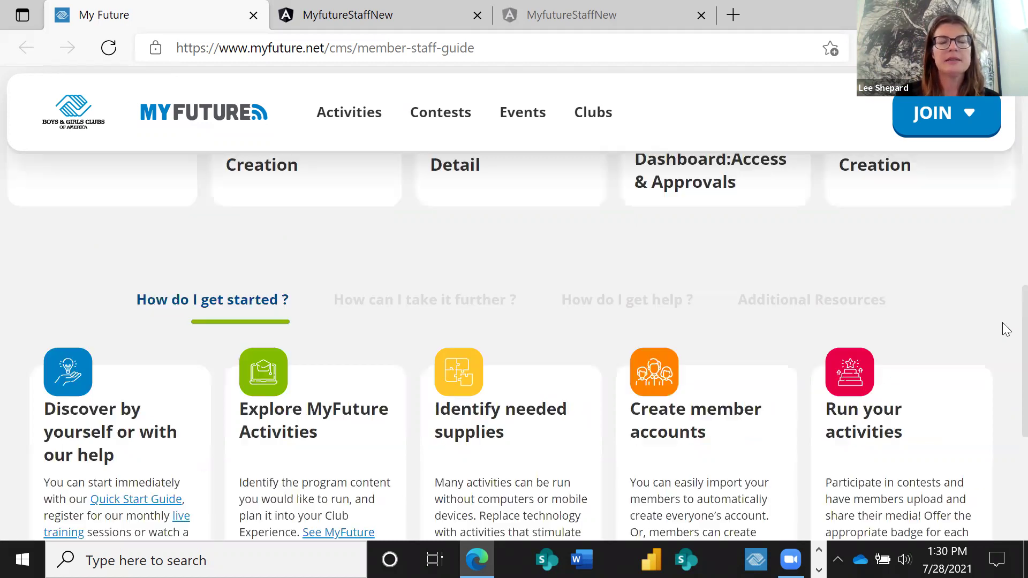
scroll(1003, 337, "down", 2)
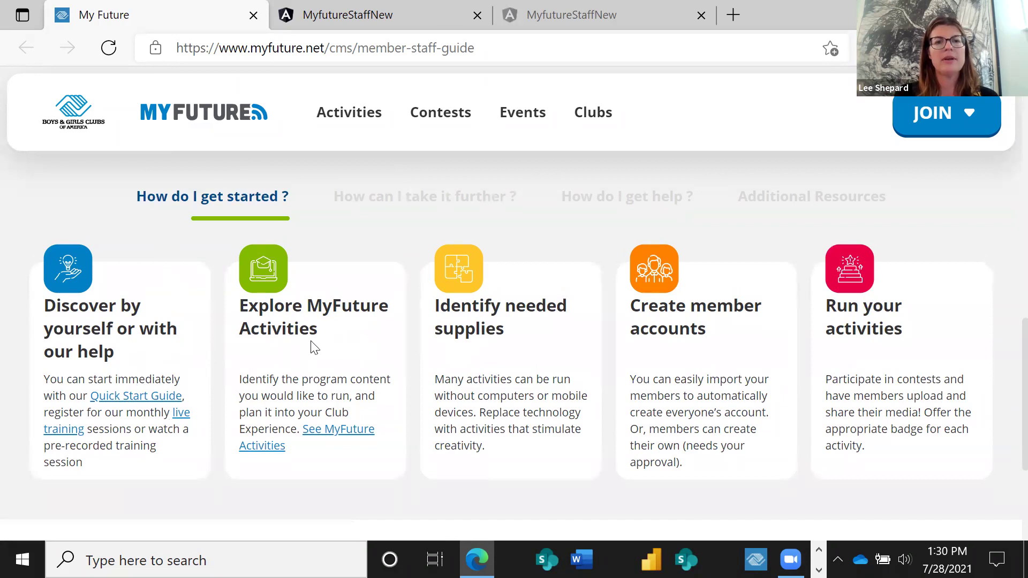
left_click(320, 440)
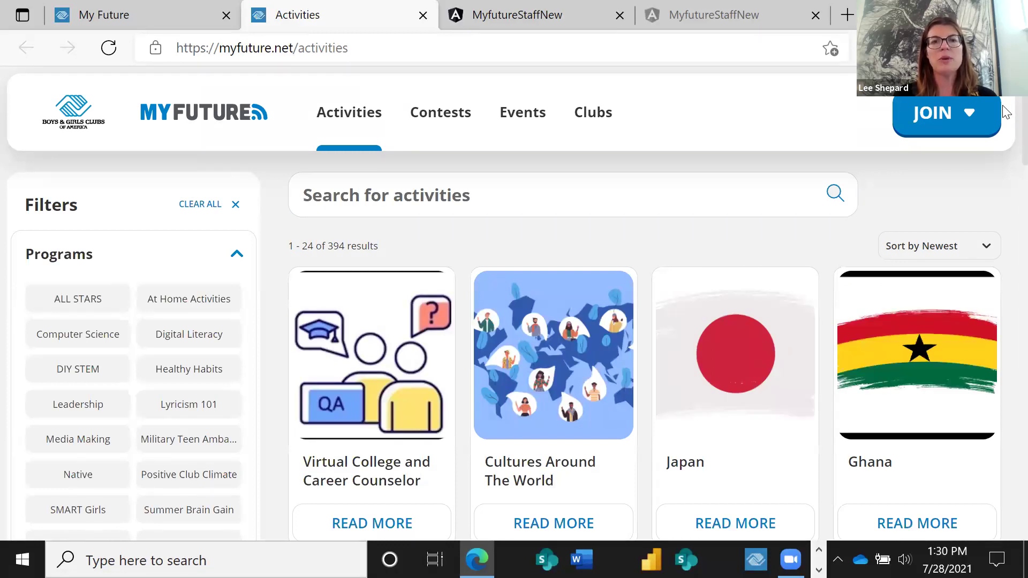
scroll(1006, 109, "down", 3)
scroll(1002, 138, "down", 3)
scroll(1002, 138, "up", 2)
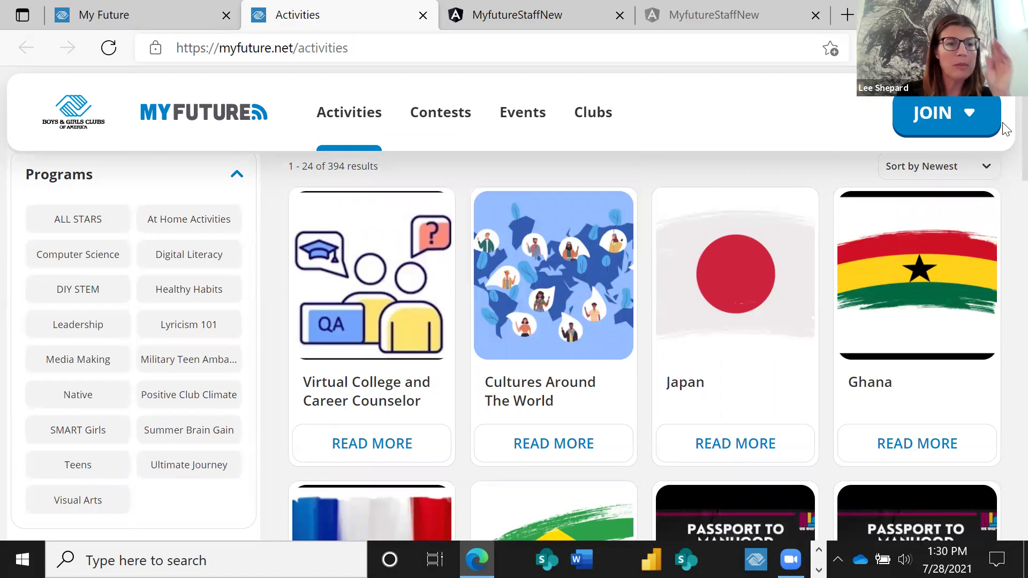
scroll(1005, 181, "down", 3)
scroll(1005, 181, "down", 7)
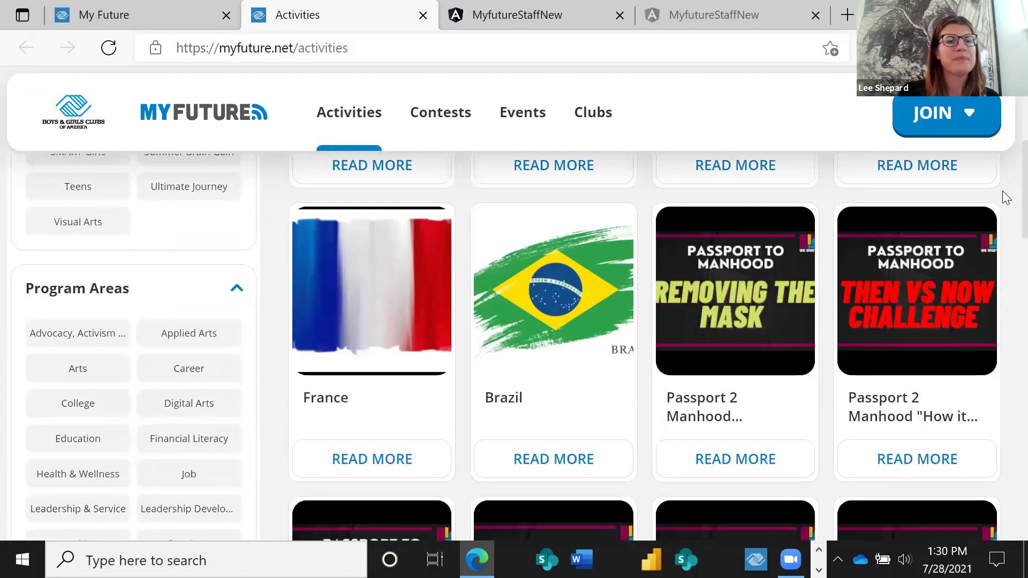
scroll(1005, 257, "down", 5)
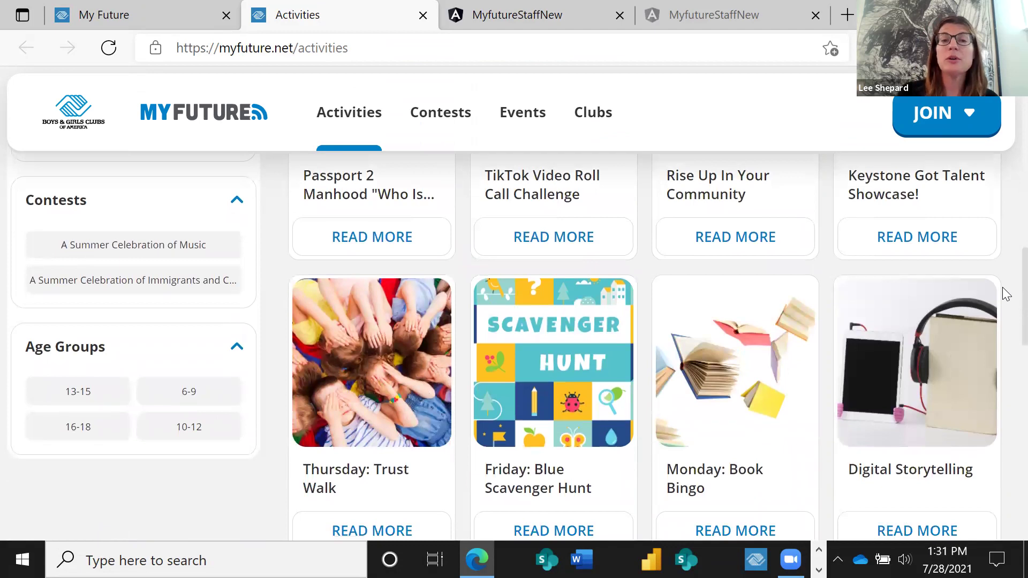
scroll(1006, 285, "up", 1)
scroll(1005, 281, "up", 2)
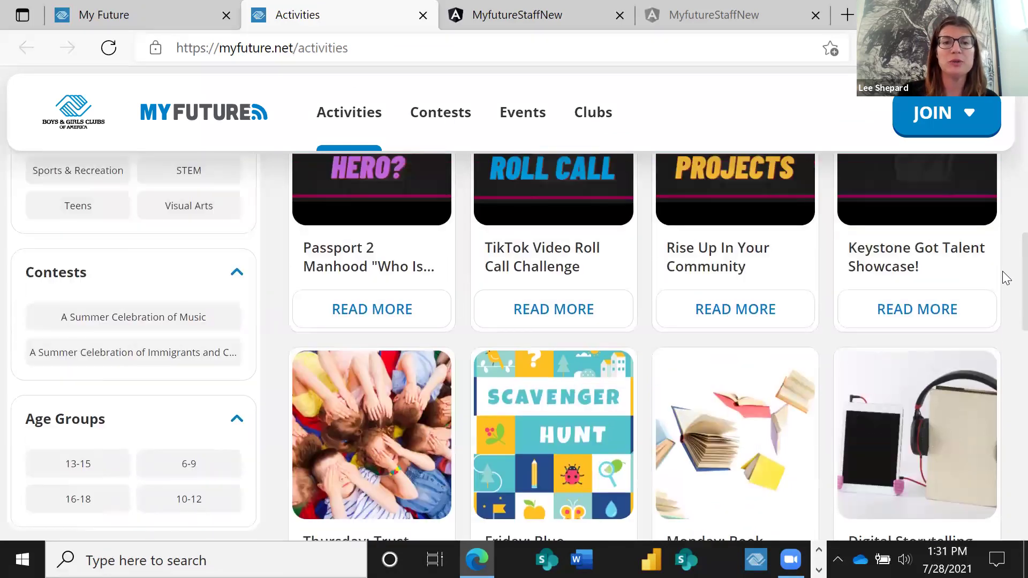
scroll(1004, 287, "down", 2)
scroll(1005, 246, "up", 5)
scroll(1005, 208, "up", 1)
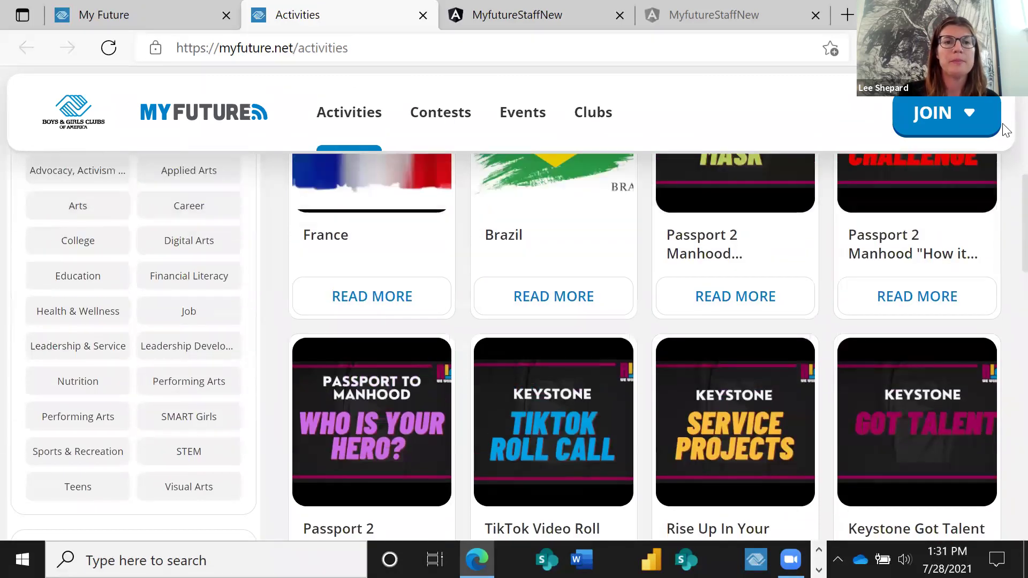
scroll(1006, 208, "up", 10)
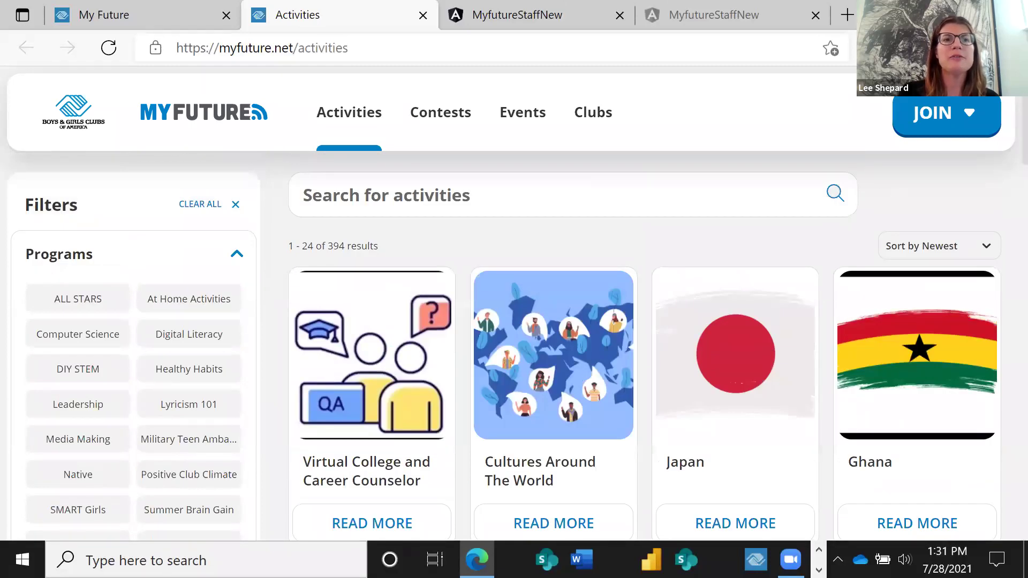
Review the staff guide's further-steps and help tabs, then open the MyFuture Activities catalogue in another tab.
left_click(91, 17)
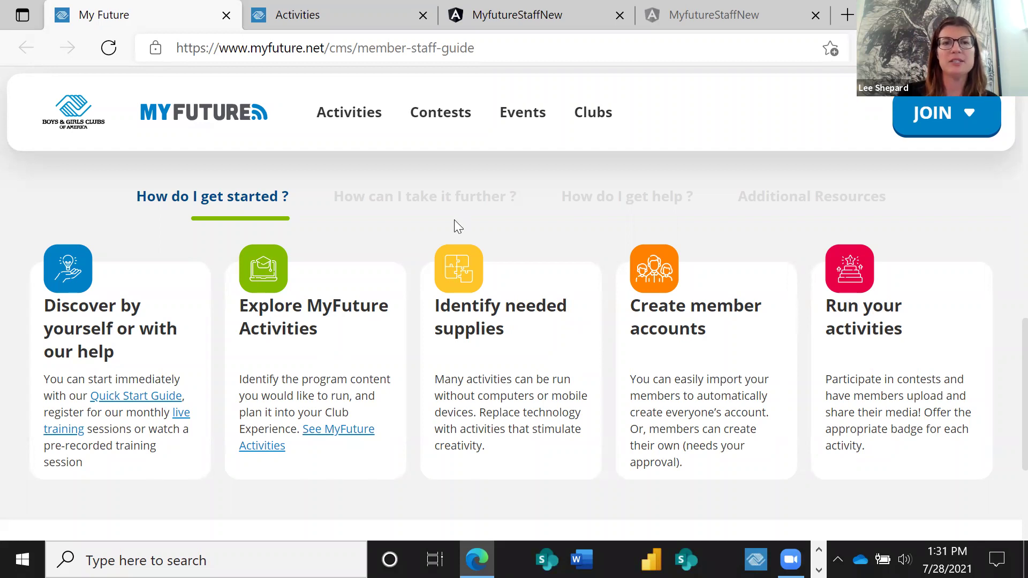
left_click(405, 202)
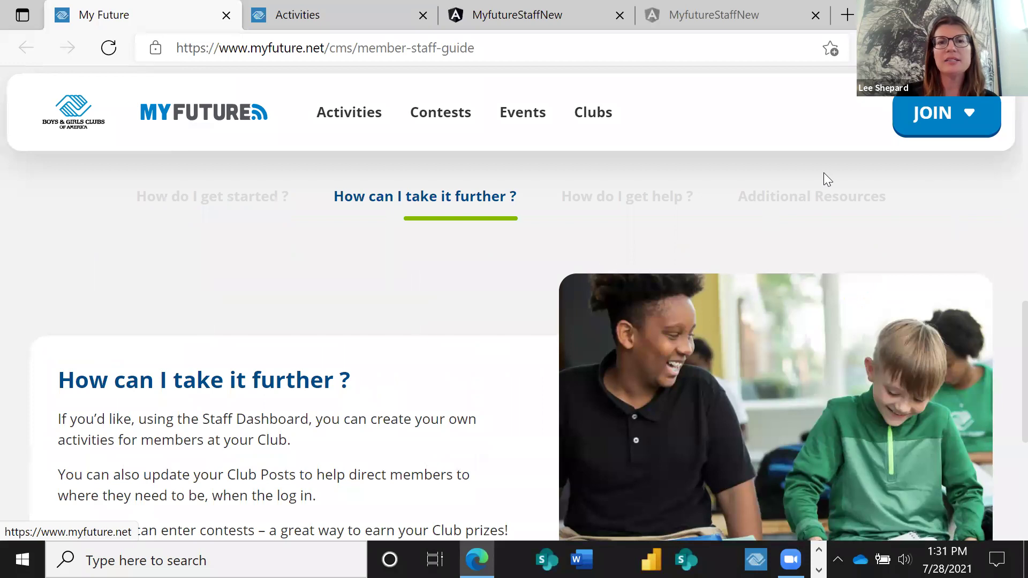
left_click(612, 202)
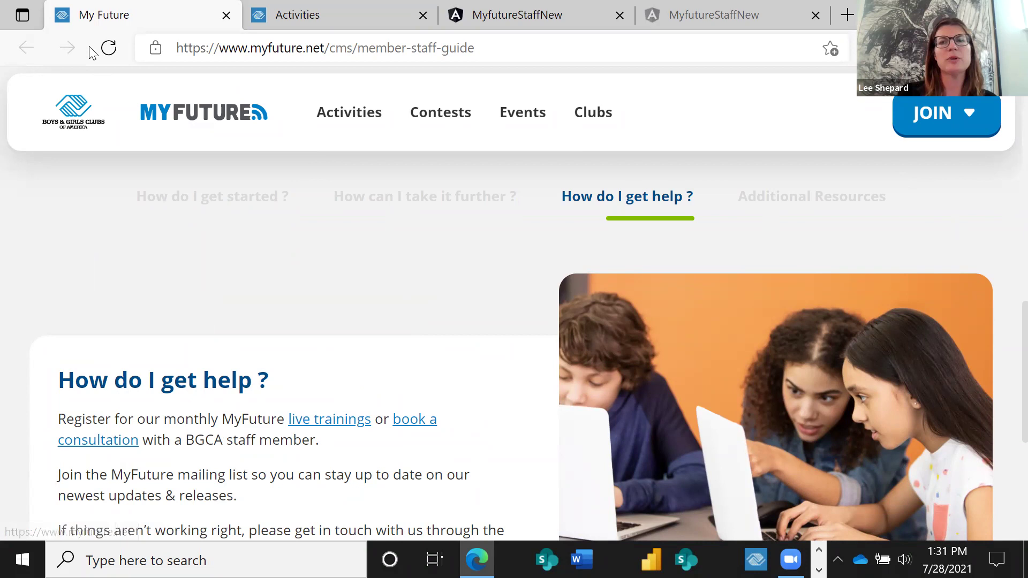
left_click(185, 199)
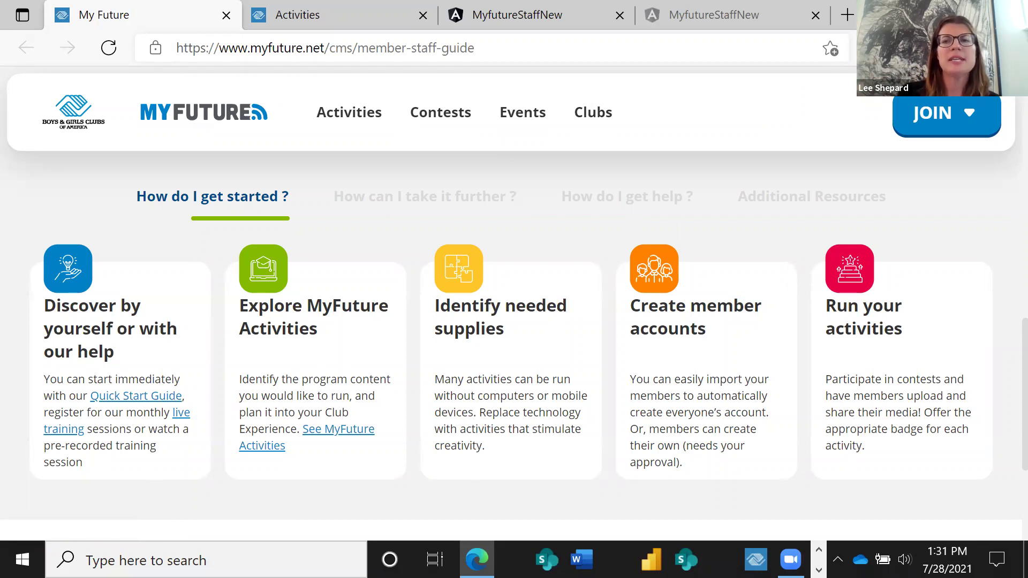
key("super+Down")
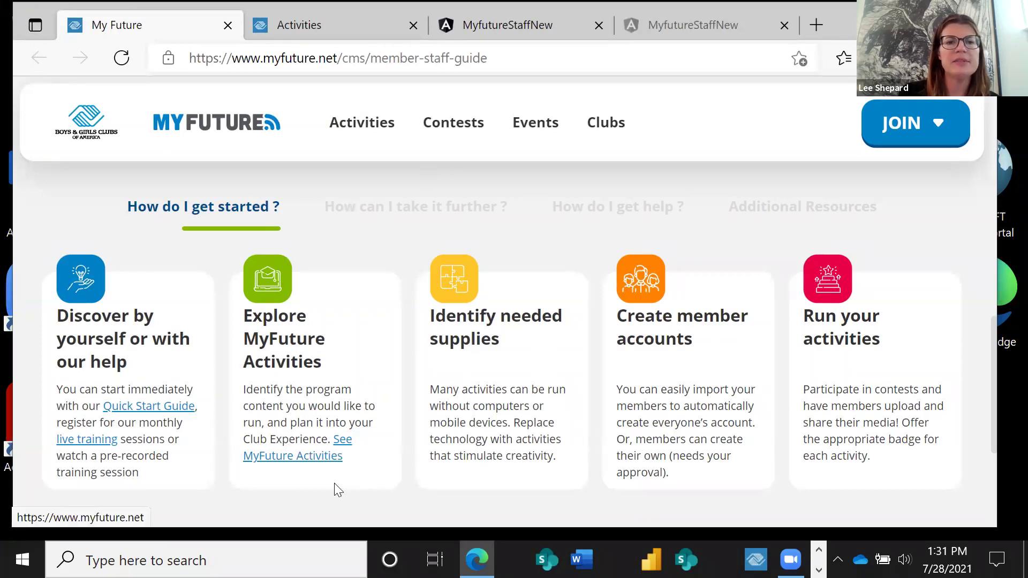
left_click(326, 456)
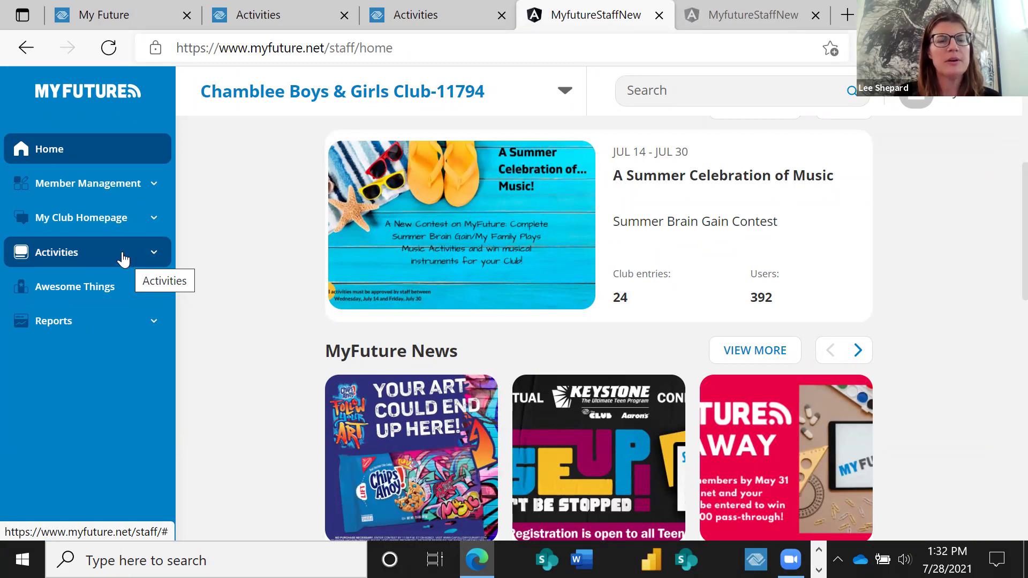
Go to Activities > My activities and start an empty Create new activity form.
left_click(123, 259)
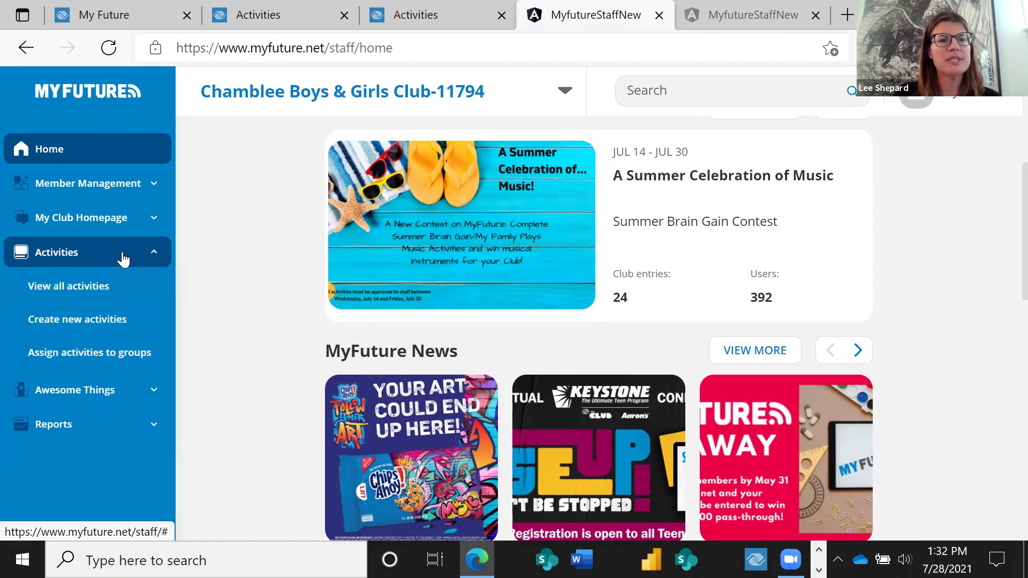
left_click(123, 321)
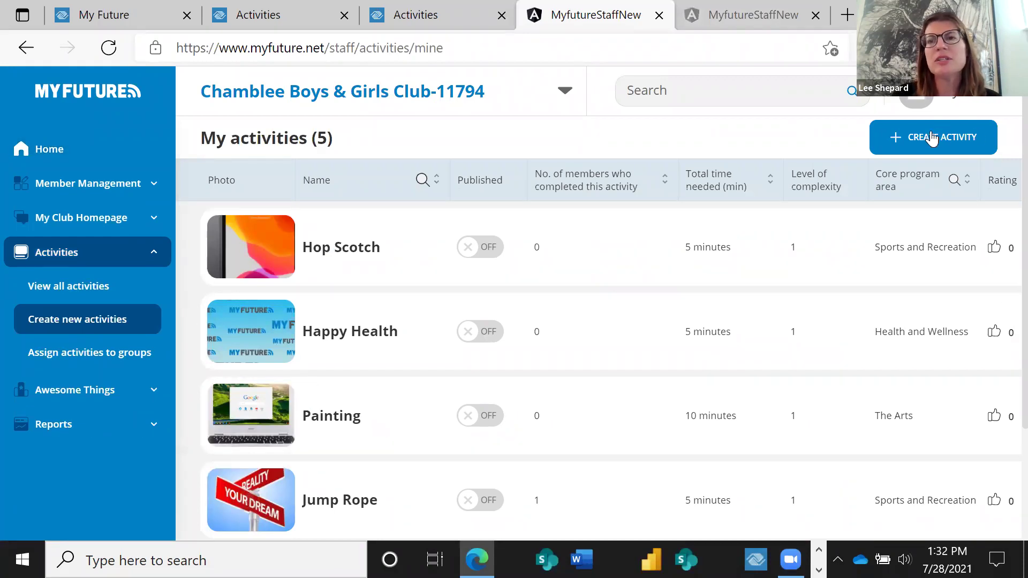
left_click(931, 138)
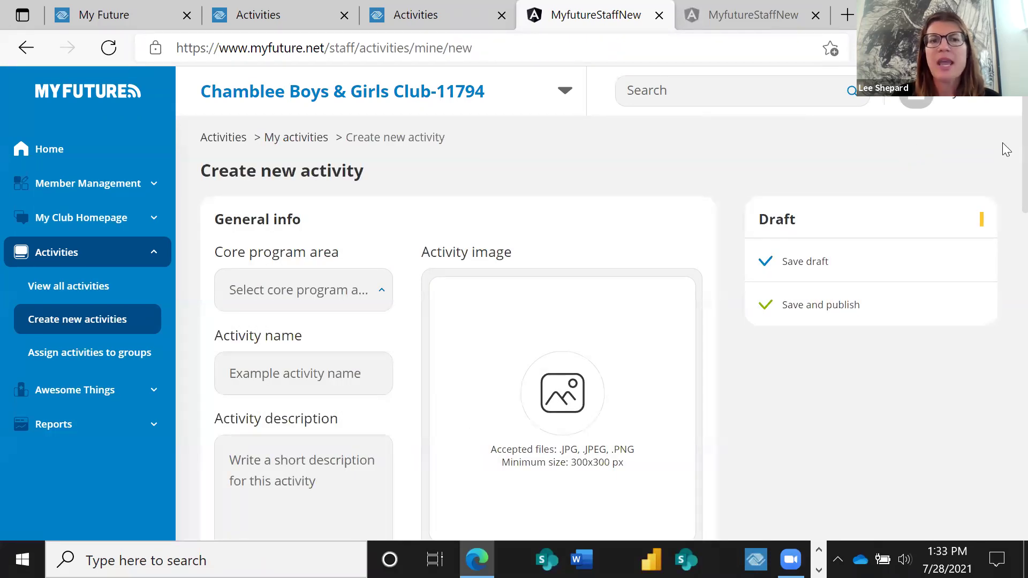
scroll(1004, 182, "down", 4)
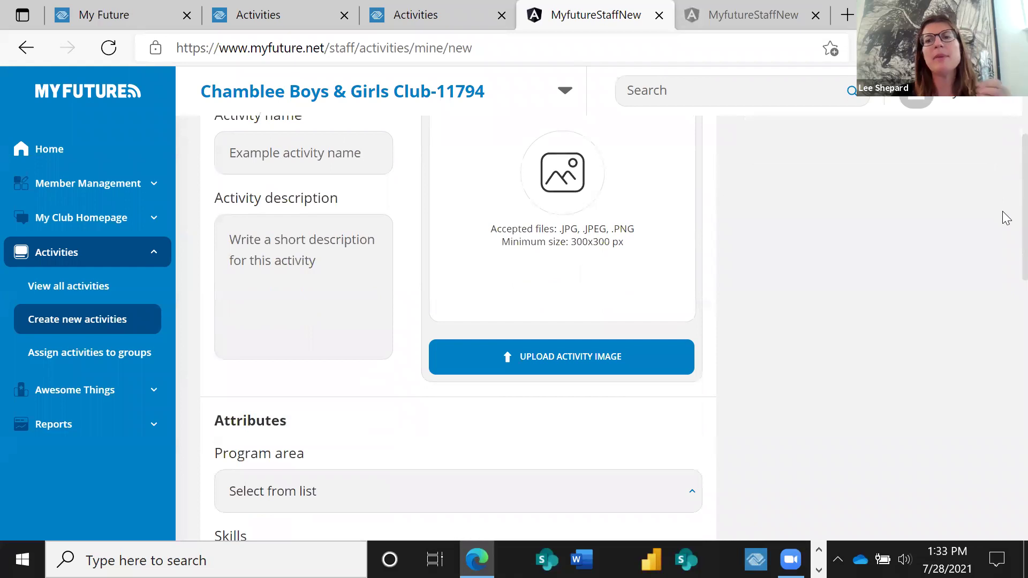
scroll(1004, 225, "up", 5)
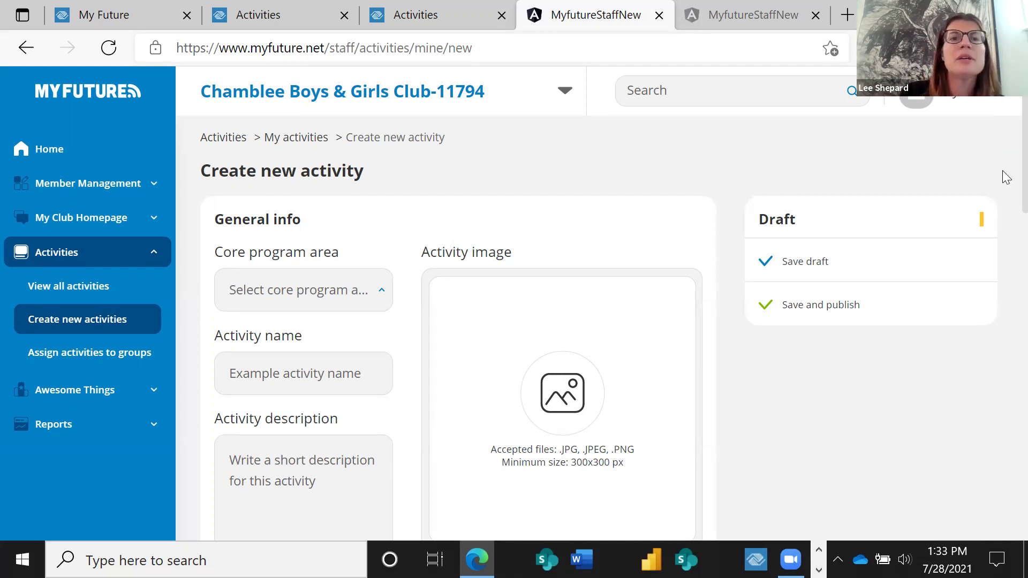
scroll(1005, 176, "down", 2)
scroll(1003, 179, "up", 2)
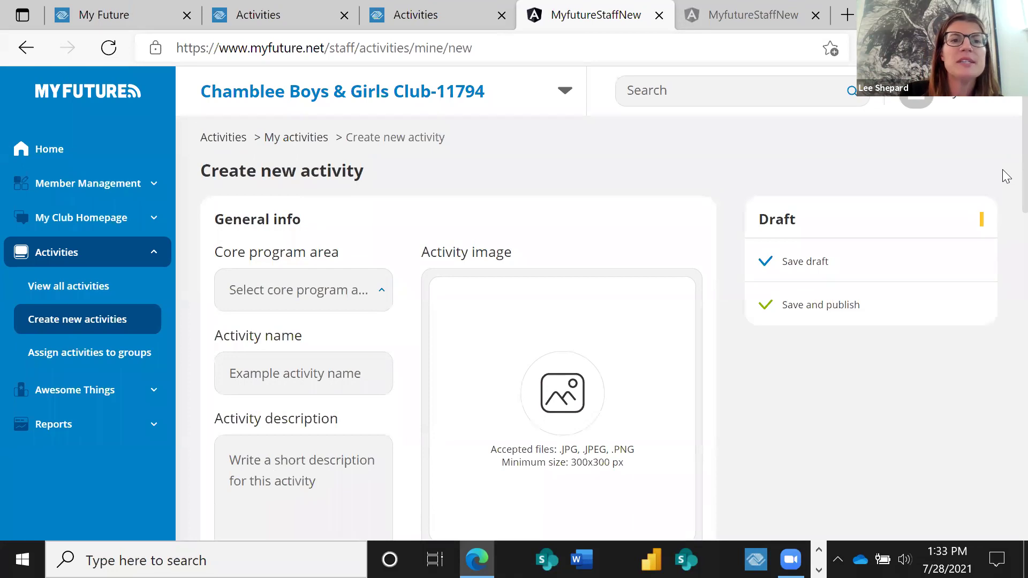
scroll(1004, 185, "down", 2)
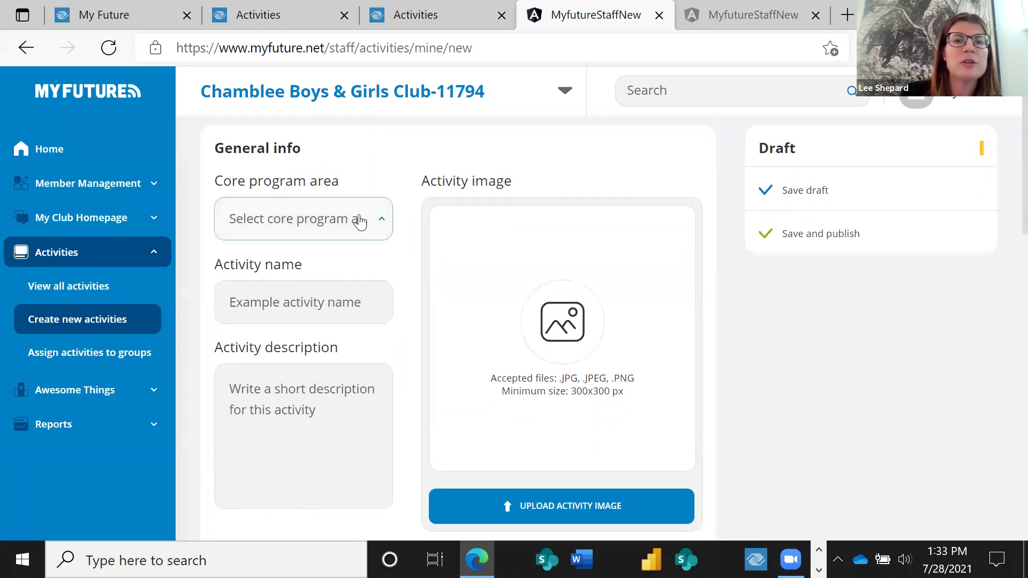
Set core program area Education, name 'Back to School', and description 'Getting reach for back to school'.
left_click(360, 221)
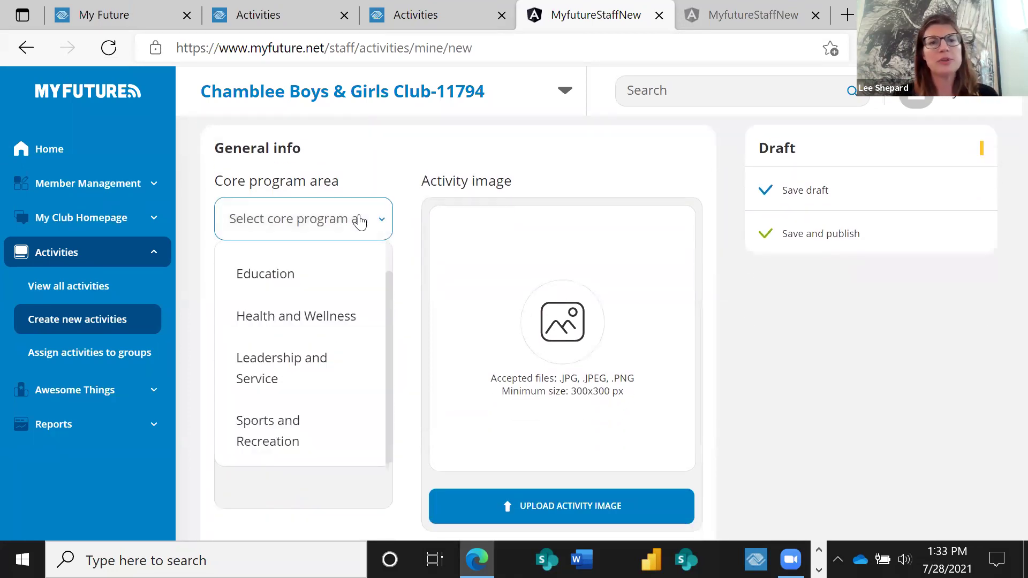
left_click(280, 274)
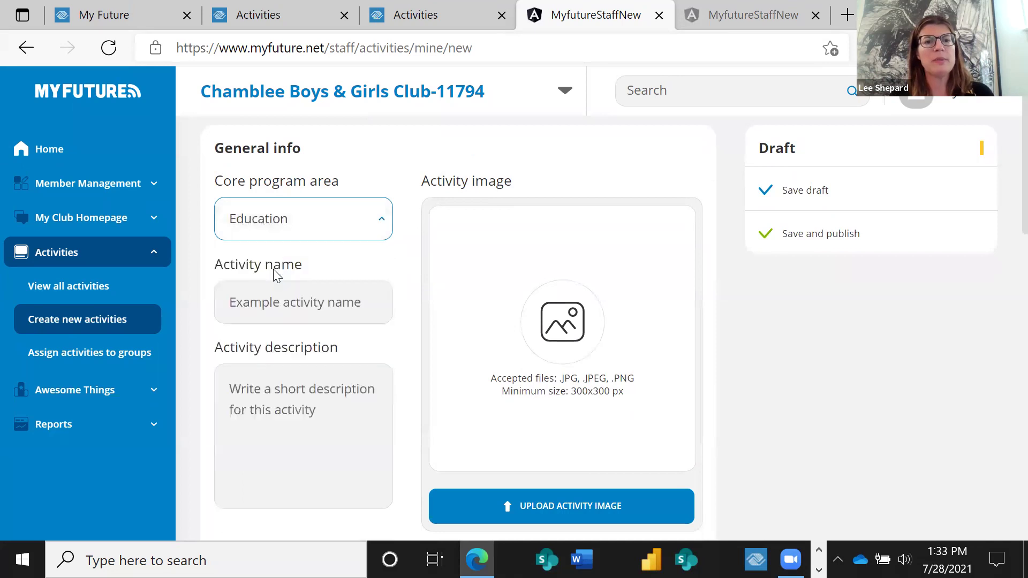
left_click(288, 302)
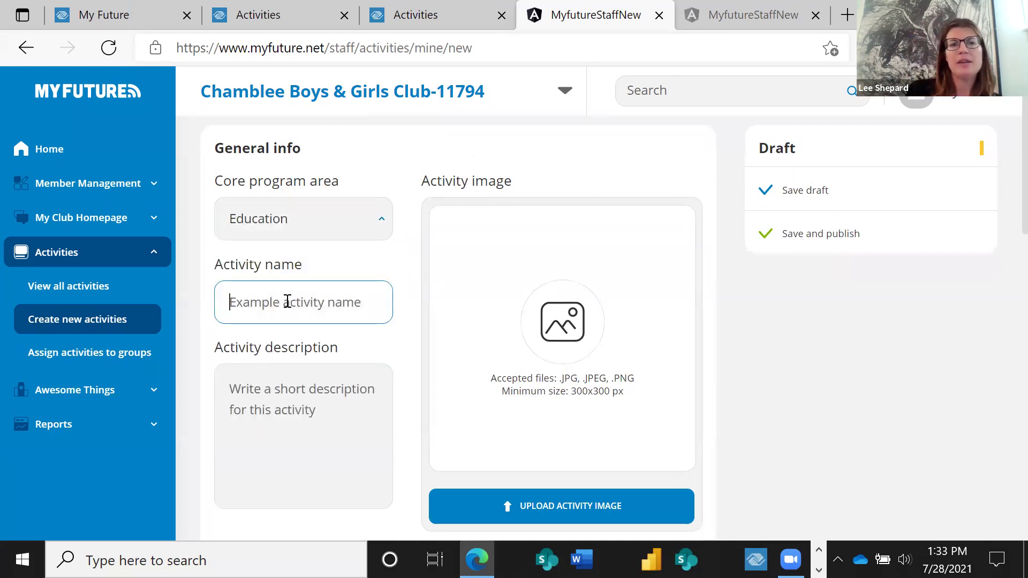
type("Back ")
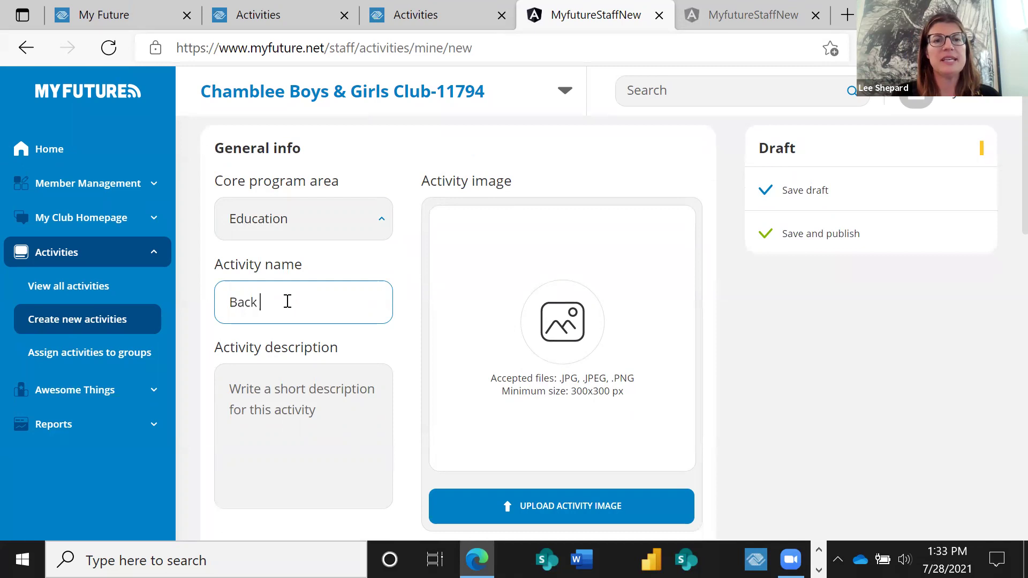
type("to School")
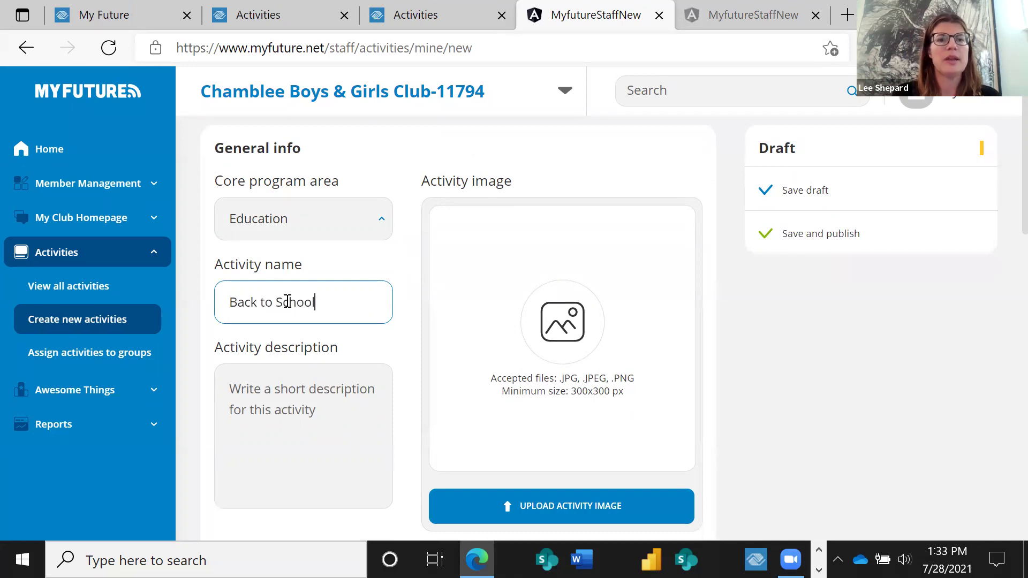
left_click(272, 390)
type("Getting reach for back to school")
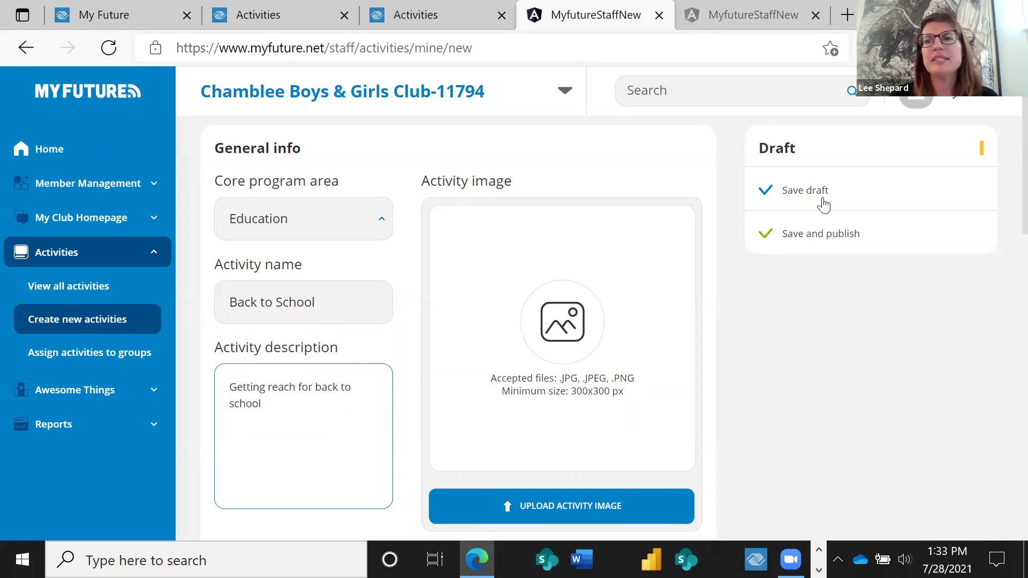
scroll(1005, 189, "down", 3)
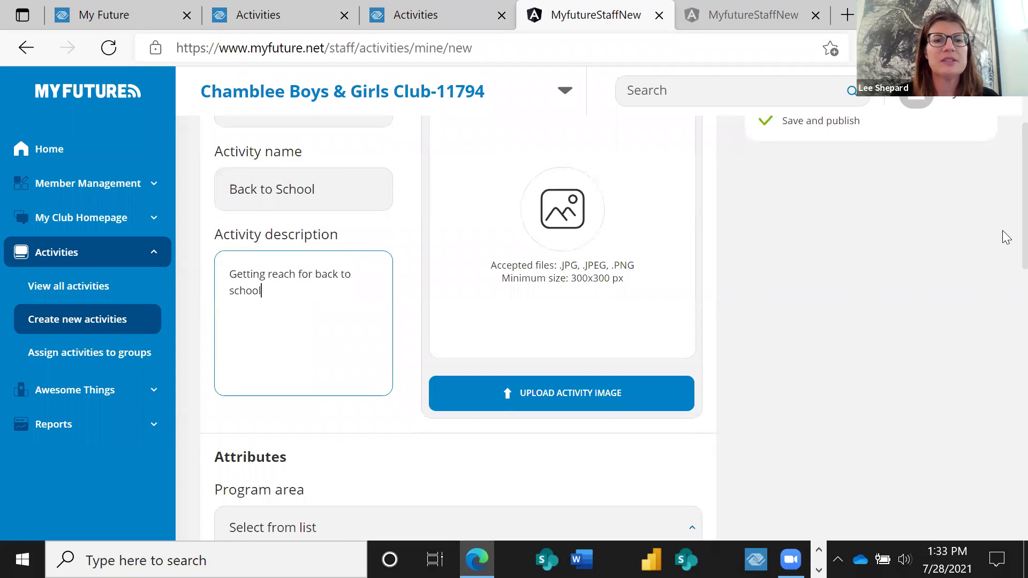
scroll(1006, 238, "down", 1)
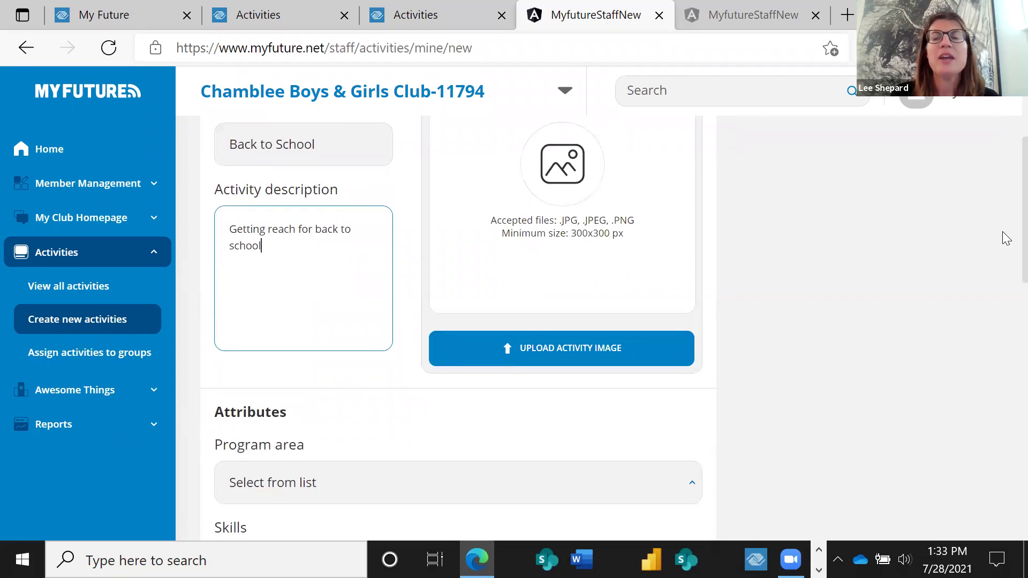
scroll(1005, 238, "down", 4)
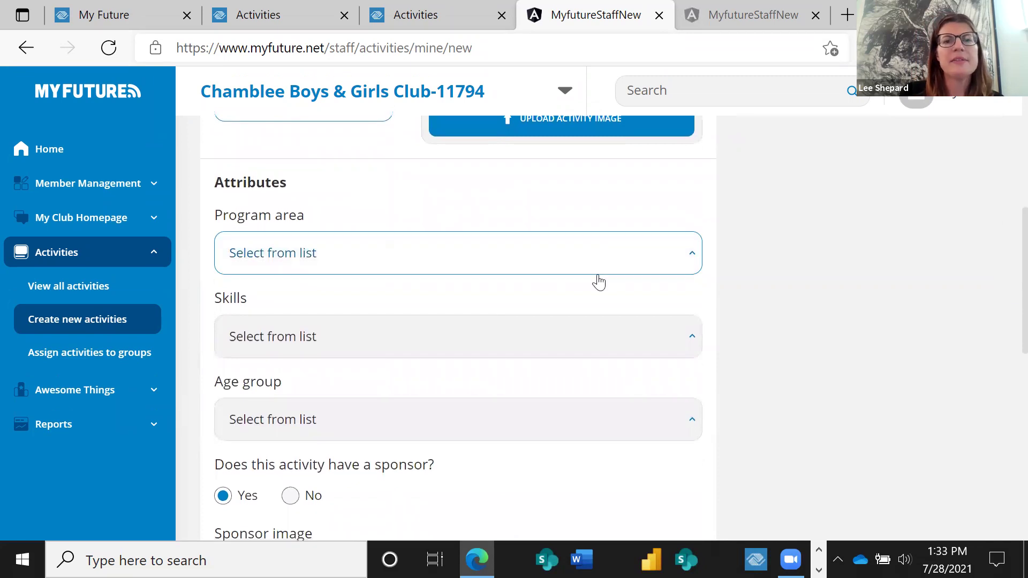
Check Education, College and STEM in the Program area list.
left_click(591, 267)
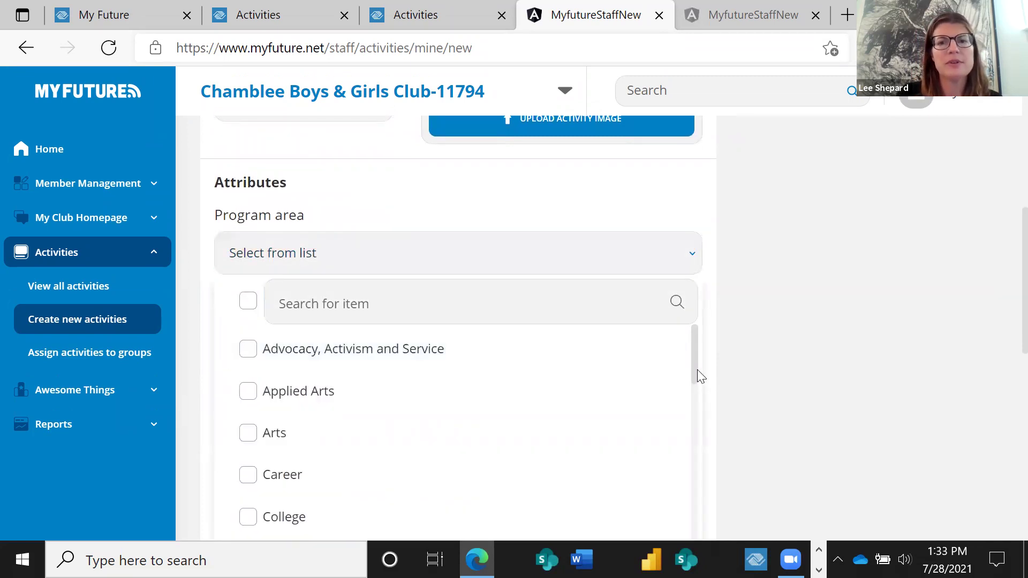
left_click_drag(697, 370, 698, 423)
left_click(283, 432)
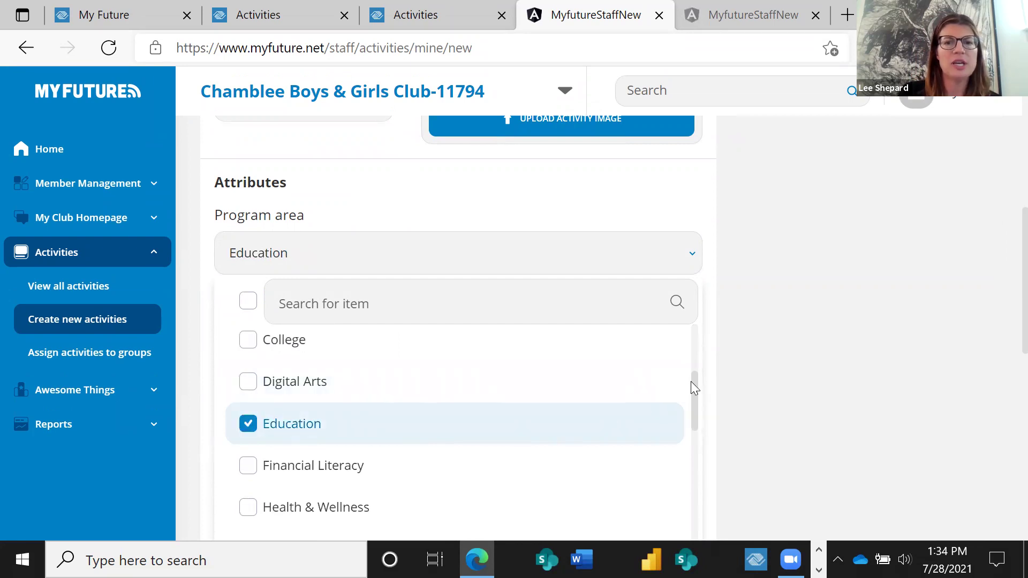
right_click(694, 417)
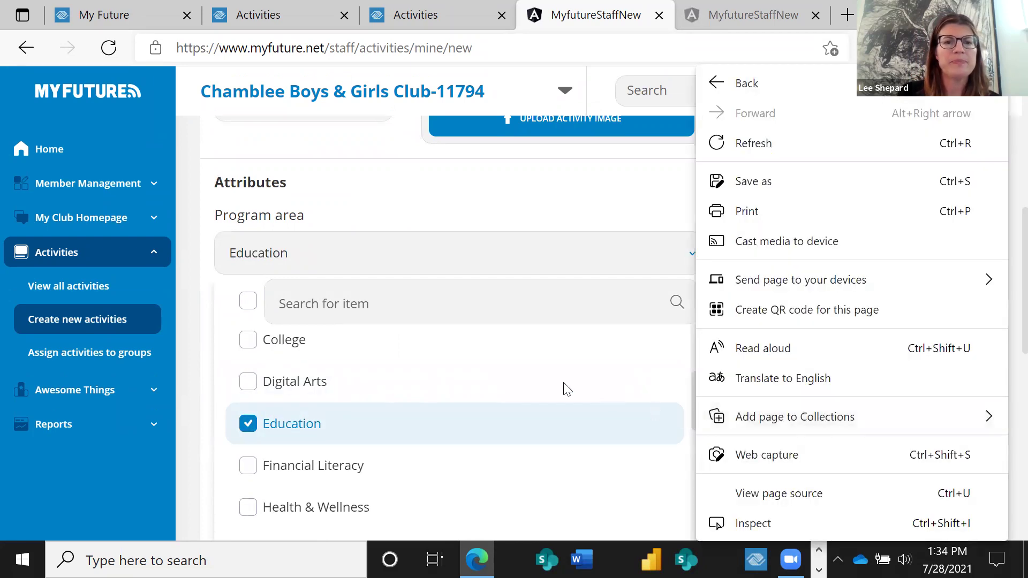
left_click(307, 351)
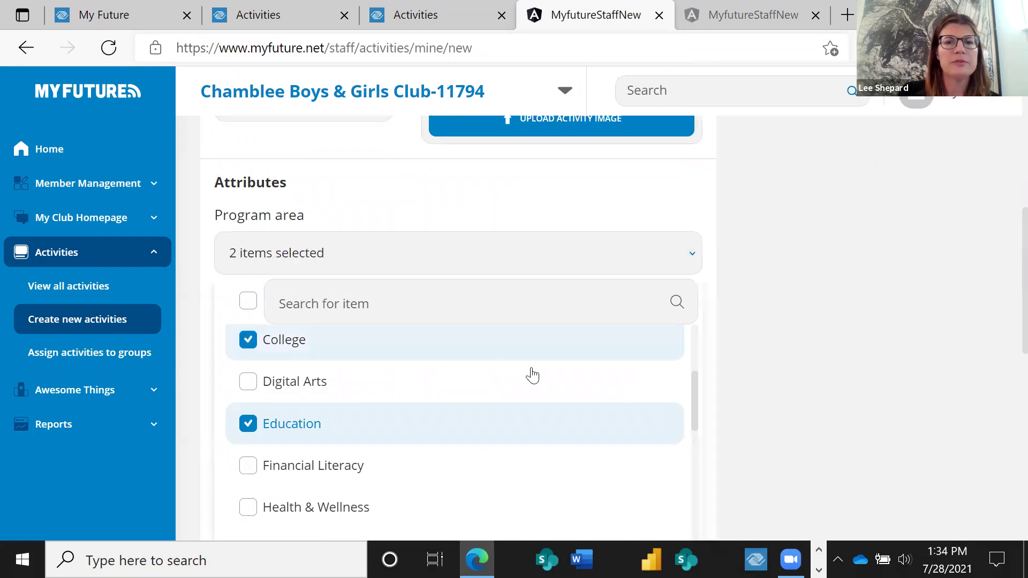
mouse_move(691, 403)
left_mouse_down()
mouse_move(690, 372)
mouse_move(697, 520)
left_mouse_up()
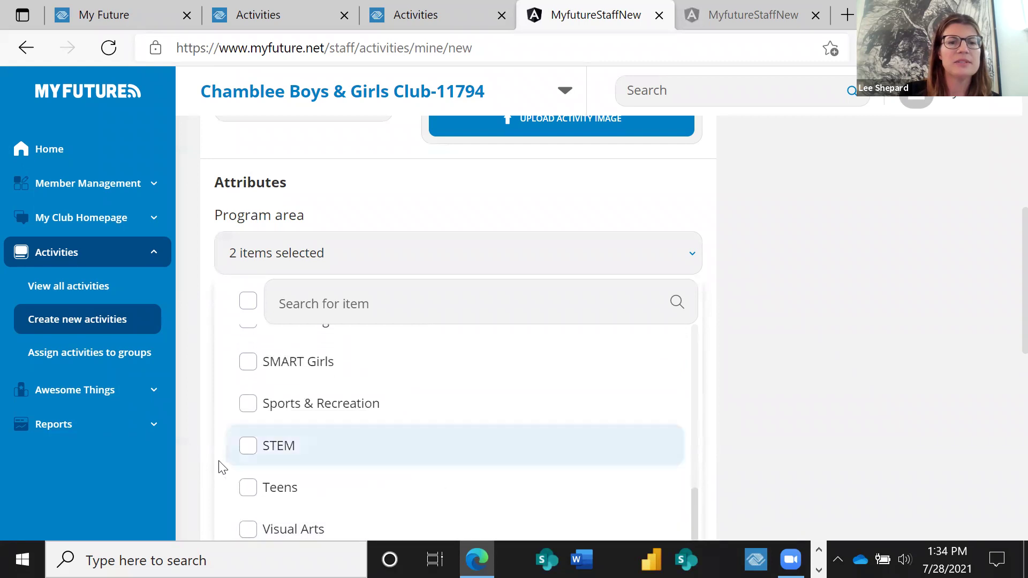
left_click(248, 446)
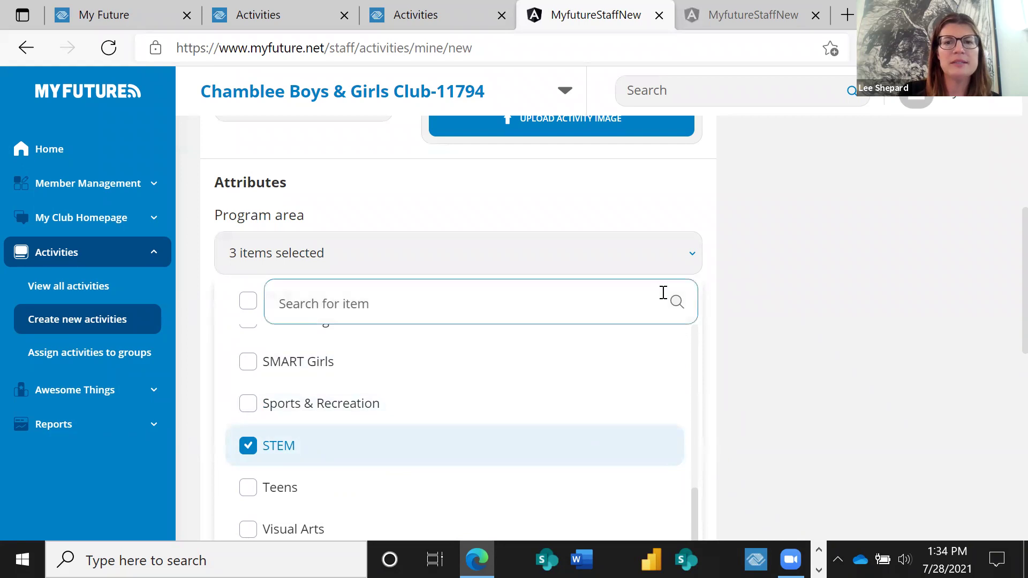
left_click(627, 274)
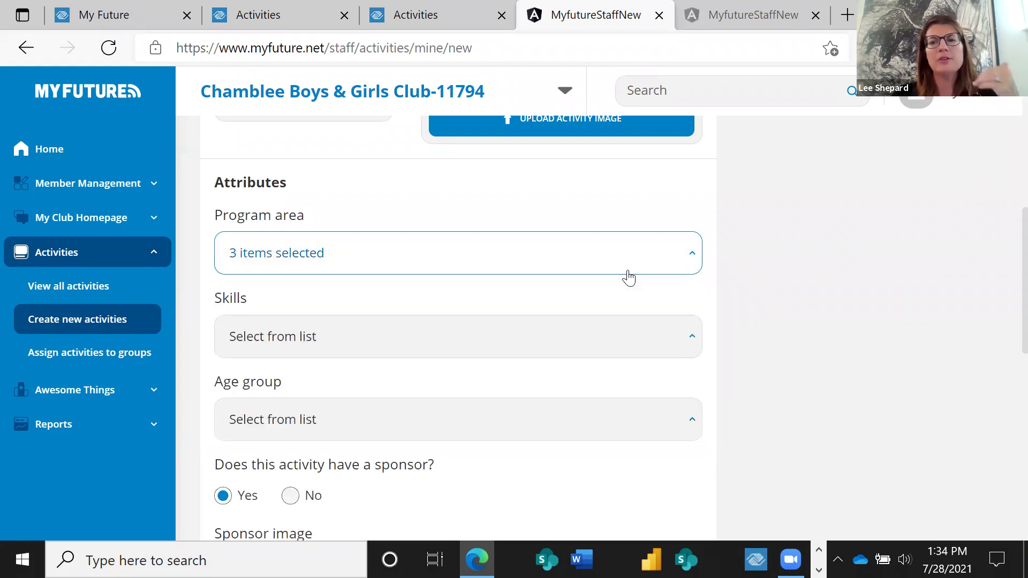
Add Adult Collaboration as the activity's skill and close the skills list.
left_click(549, 337)
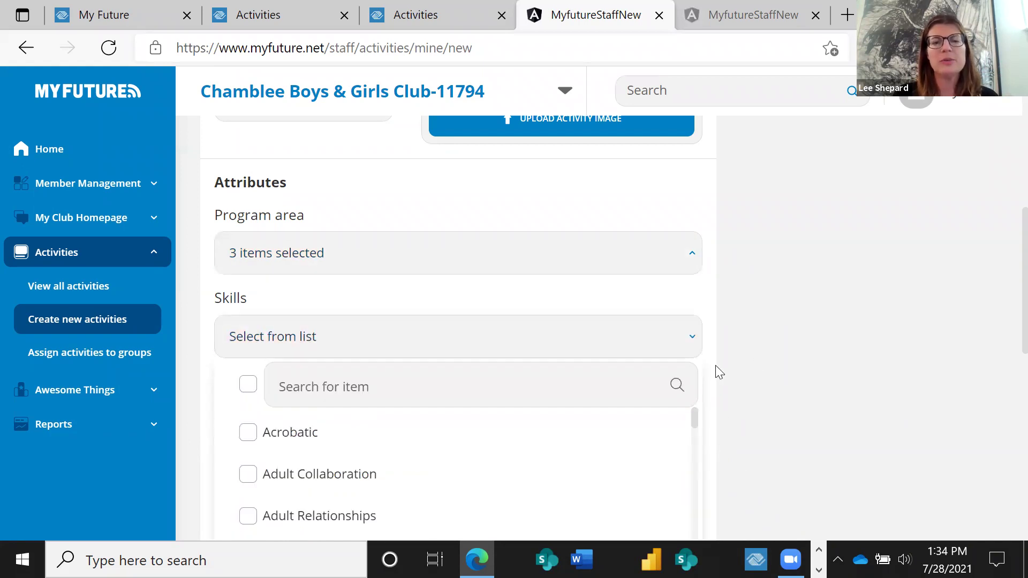
left_click(248, 477)
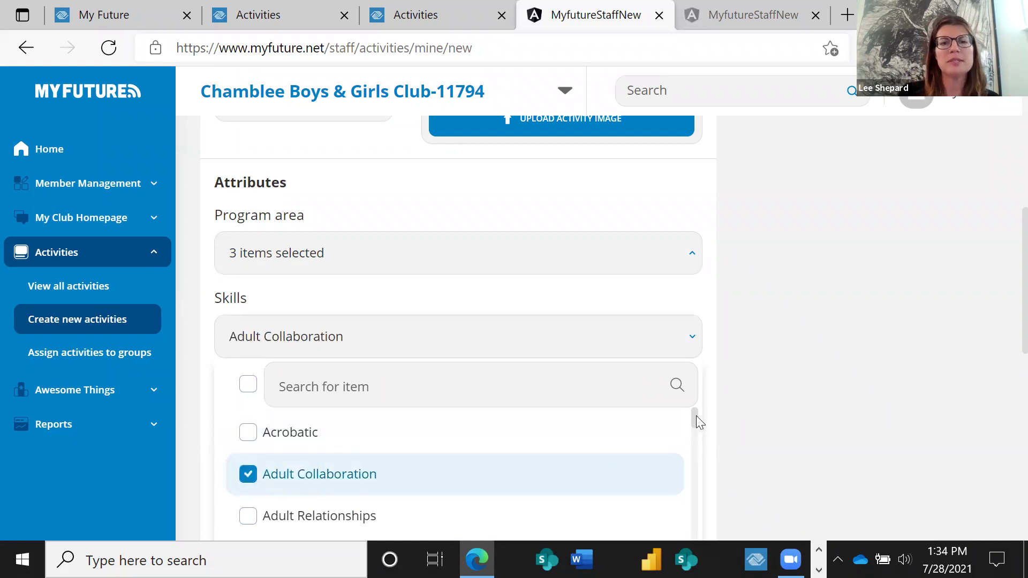
right_click(696, 442)
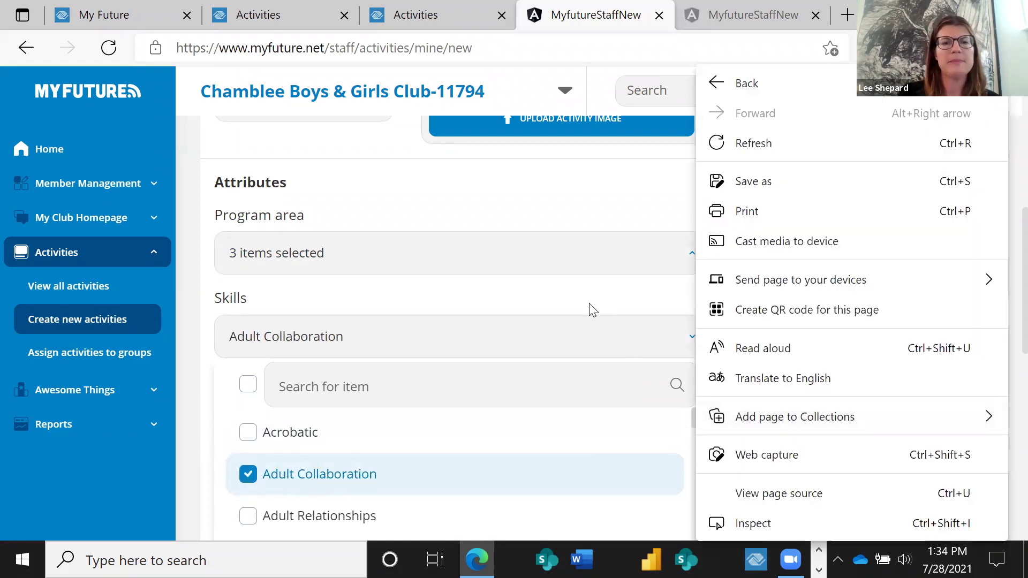
left_click(588, 303)
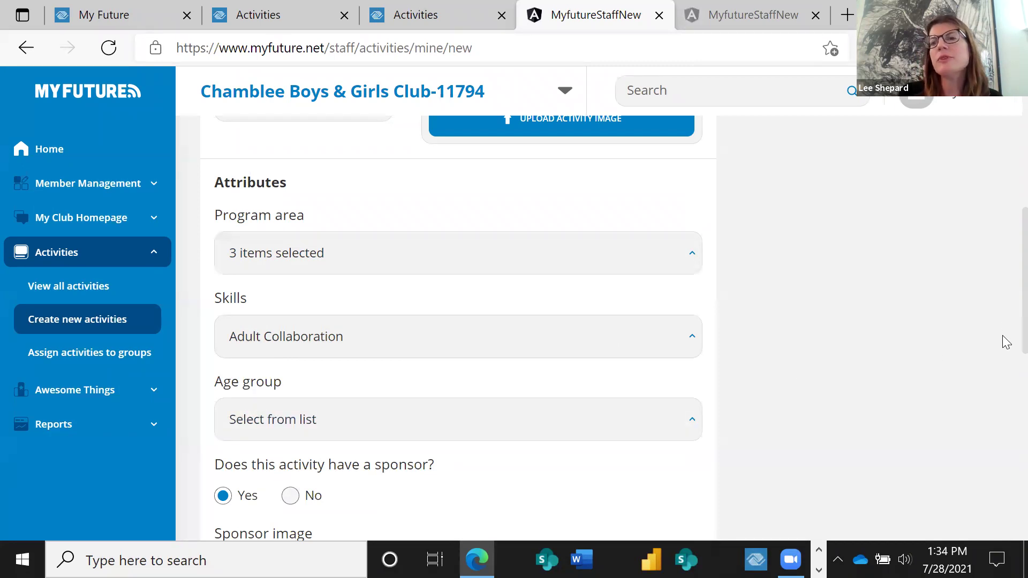
scroll(1005, 348, "down", 2)
scroll(1007, 374, "down", 1)
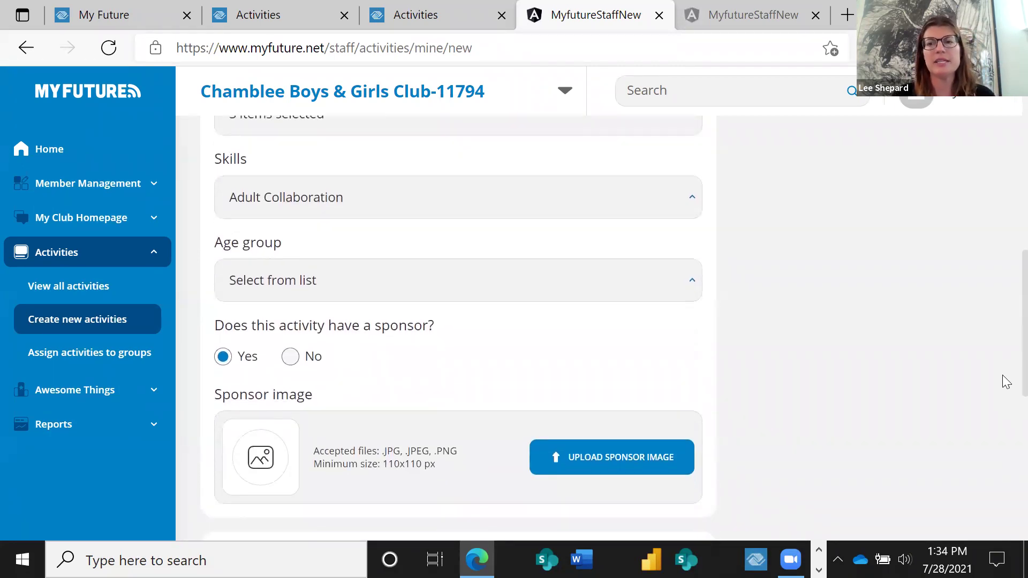
scroll(1005, 381, "down", 1)
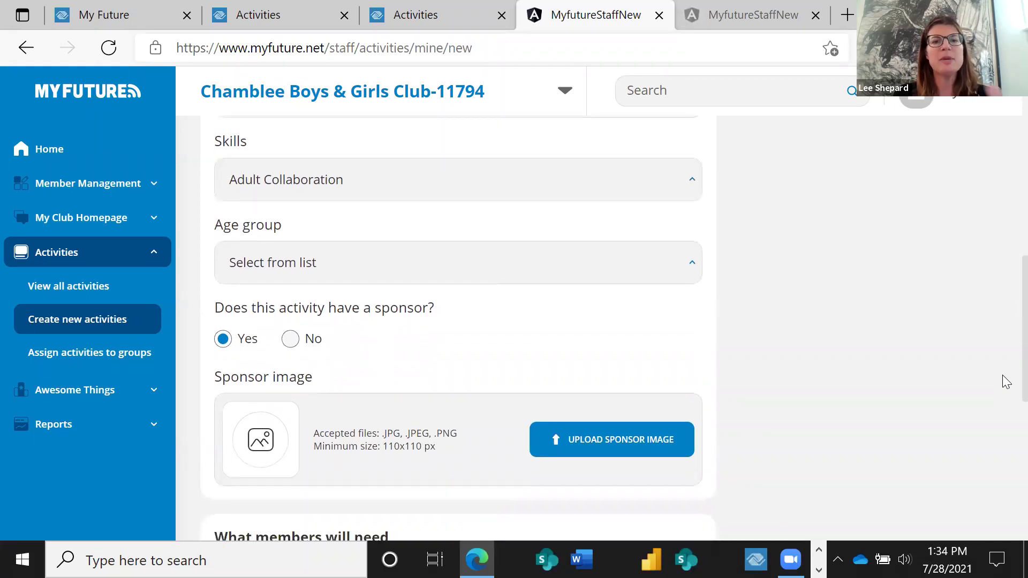
scroll(1005, 381, "down", 1)
scroll(1006, 383, "down", 2)
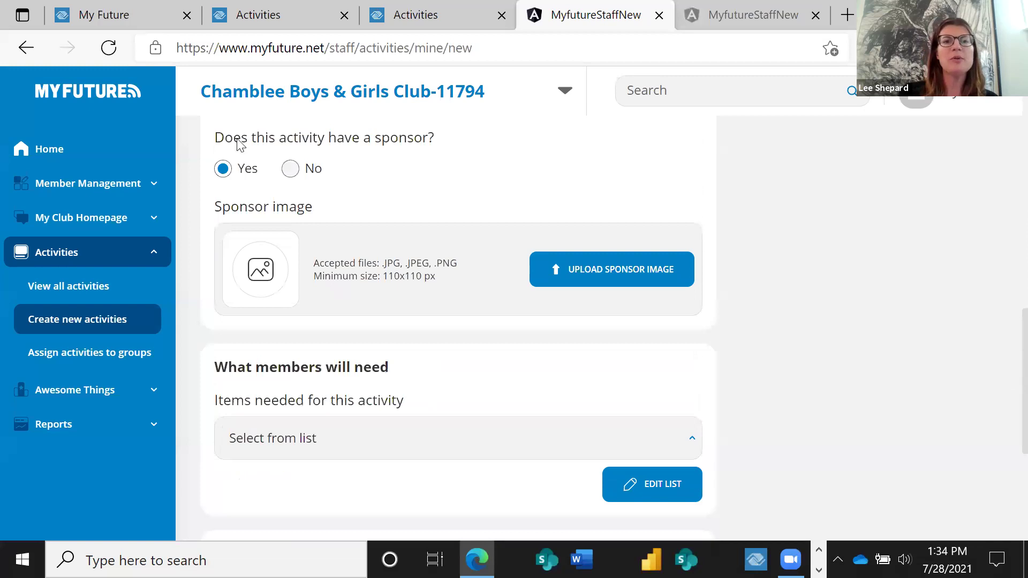
Answer No for a sponsor, browse the Items needed list, and open the Activity requirements editor.
left_click(291, 169)
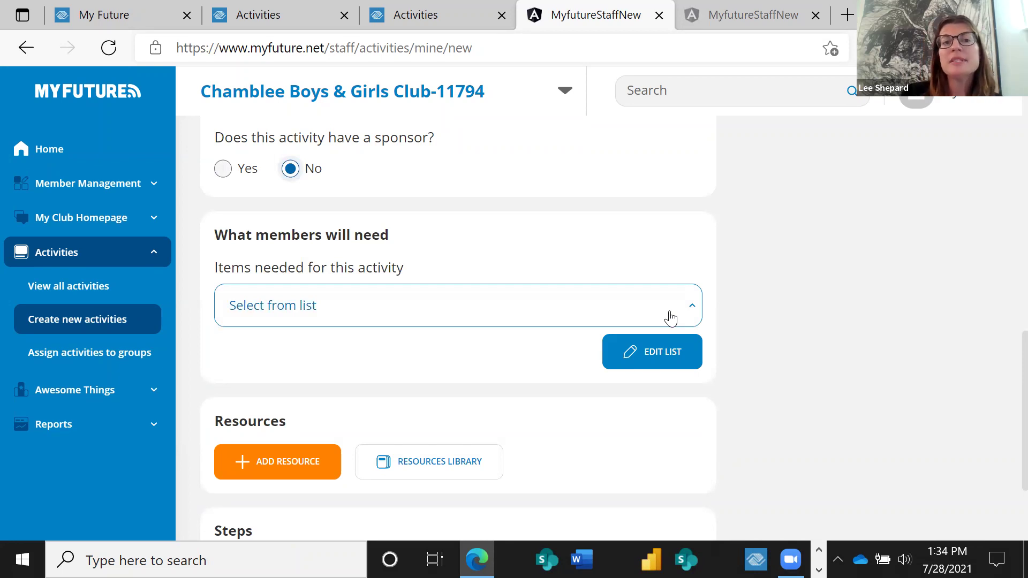
left_click_drag(693, 385, 689, 510)
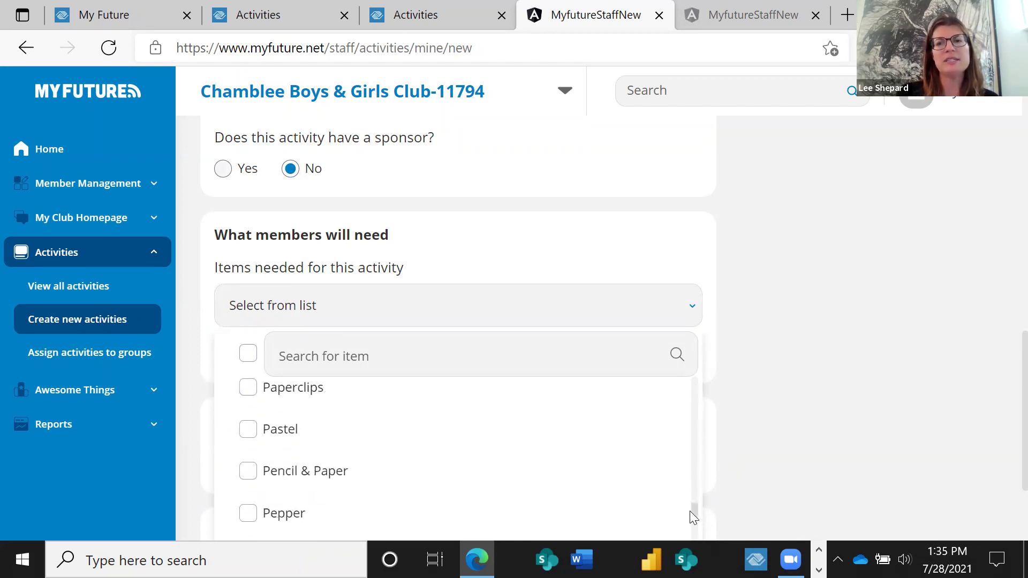
right_click(1005, 353)
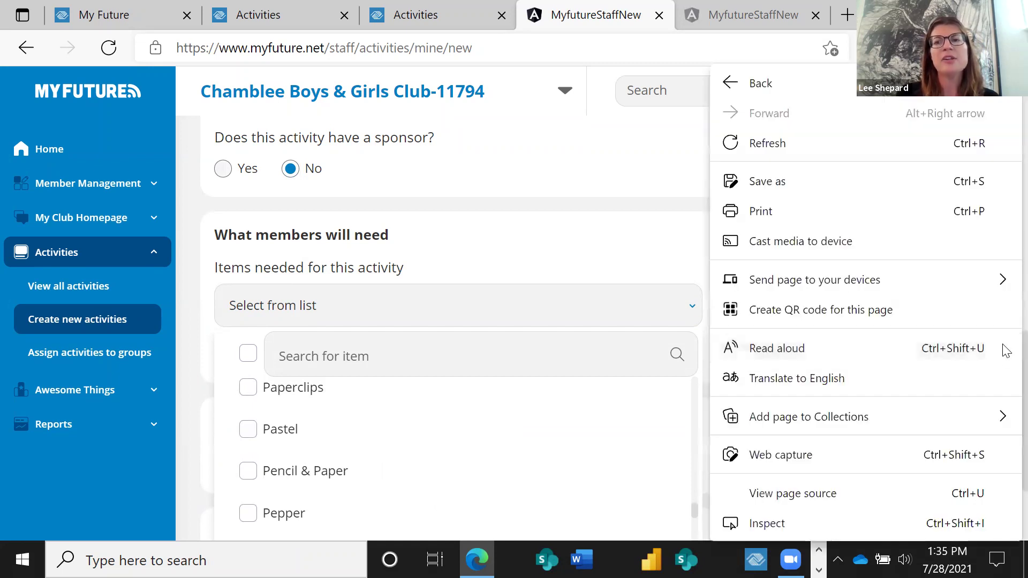
scroll(1004, 364, "down", 1)
scroll(1005, 384, "down", 1)
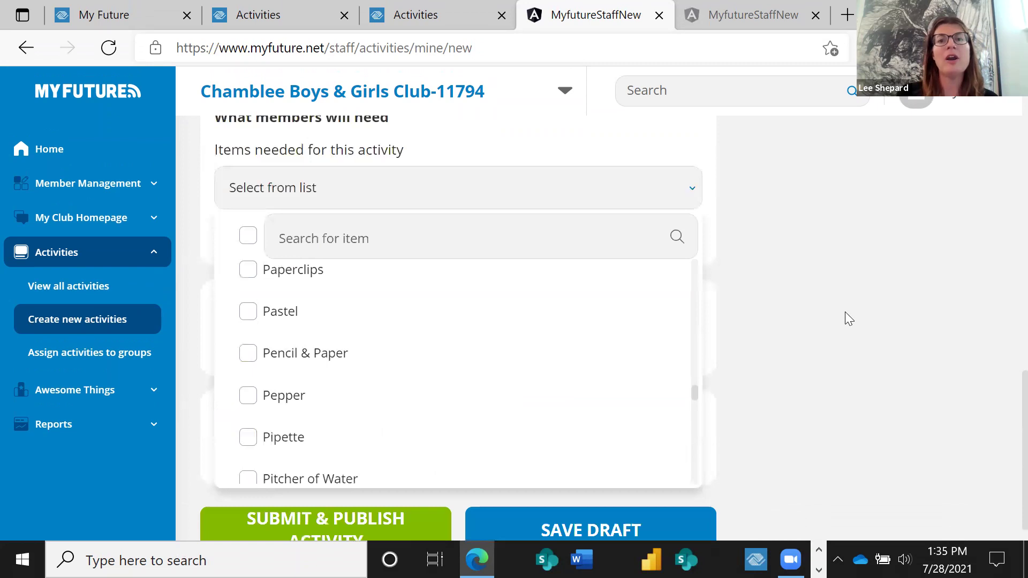
left_click(745, 215)
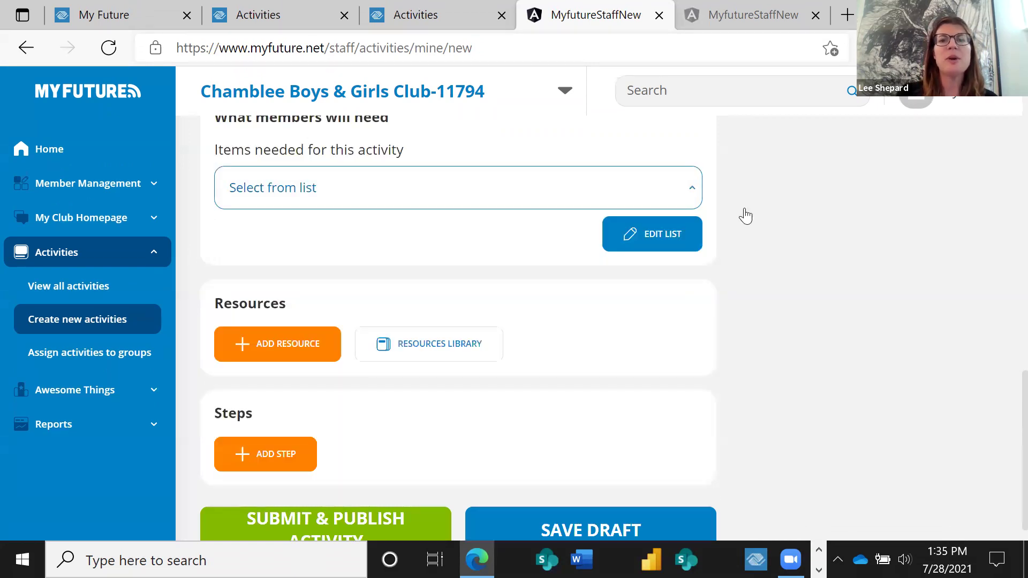
left_click(649, 240)
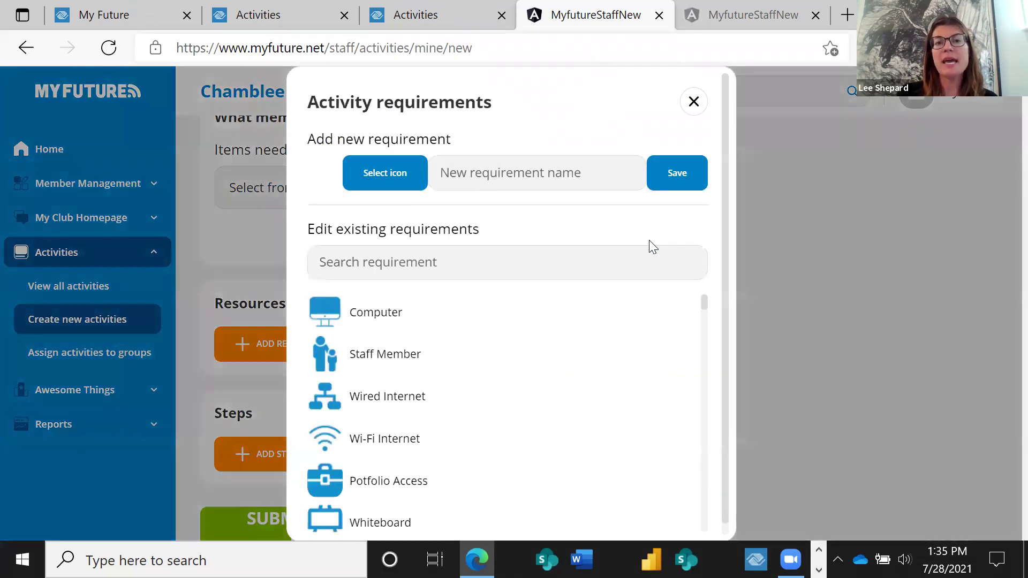
Close the Activity requirements editor without adding any items needed.
left_click(541, 256)
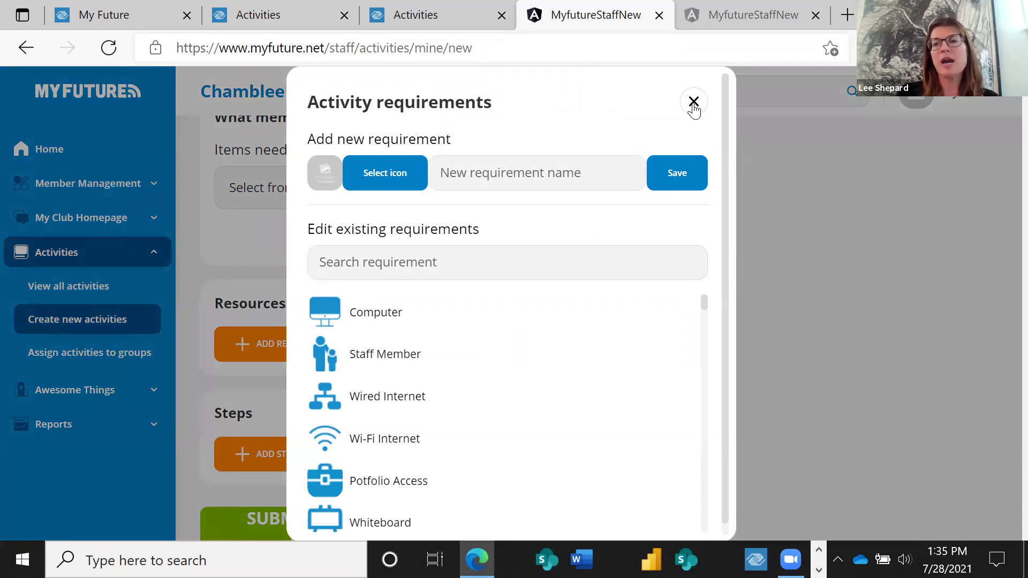
left_click(693, 103)
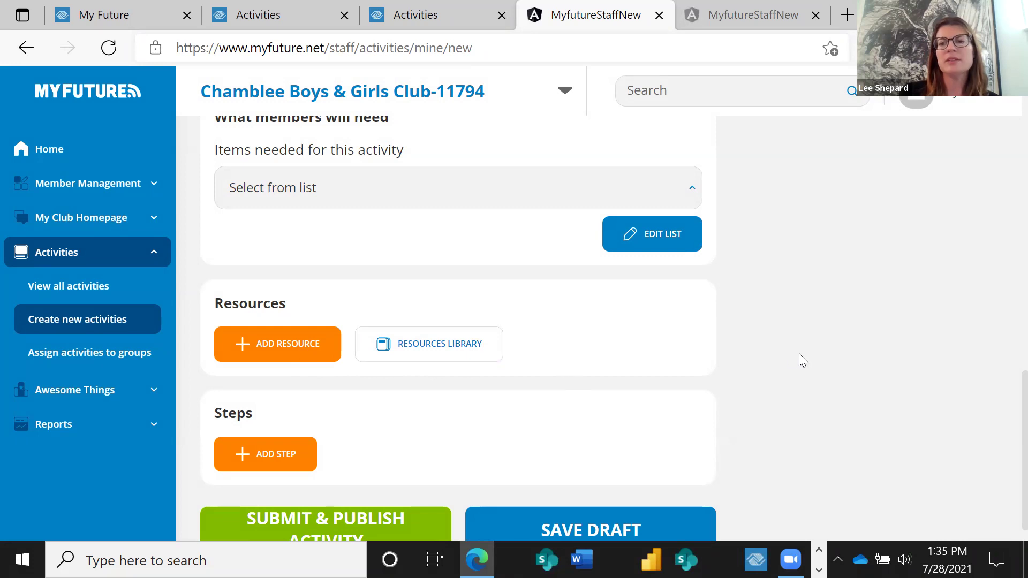
Save the Back to School activity as an unpublished draft in My activities.
scroll(1002, 243, "up", 7)
scroll(1006, 261, "down", 6)
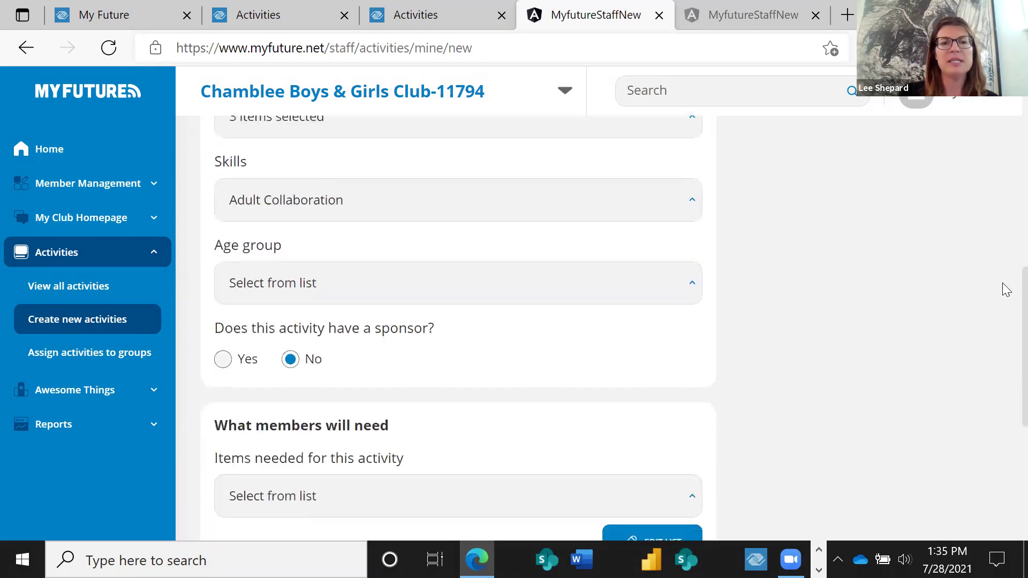
scroll(1005, 376, "down", 2)
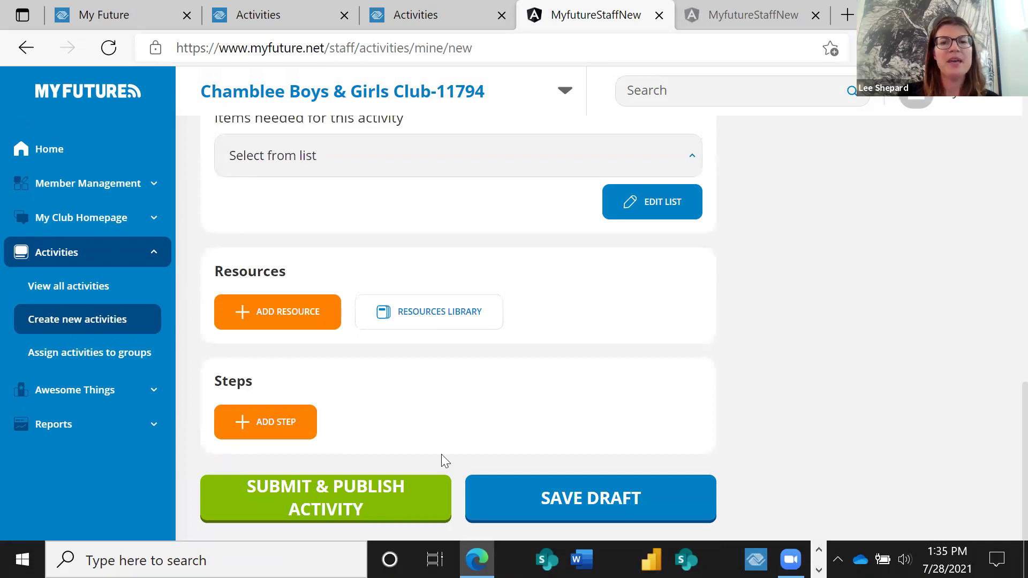
right_click(555, 496)
left_click(553, 503)
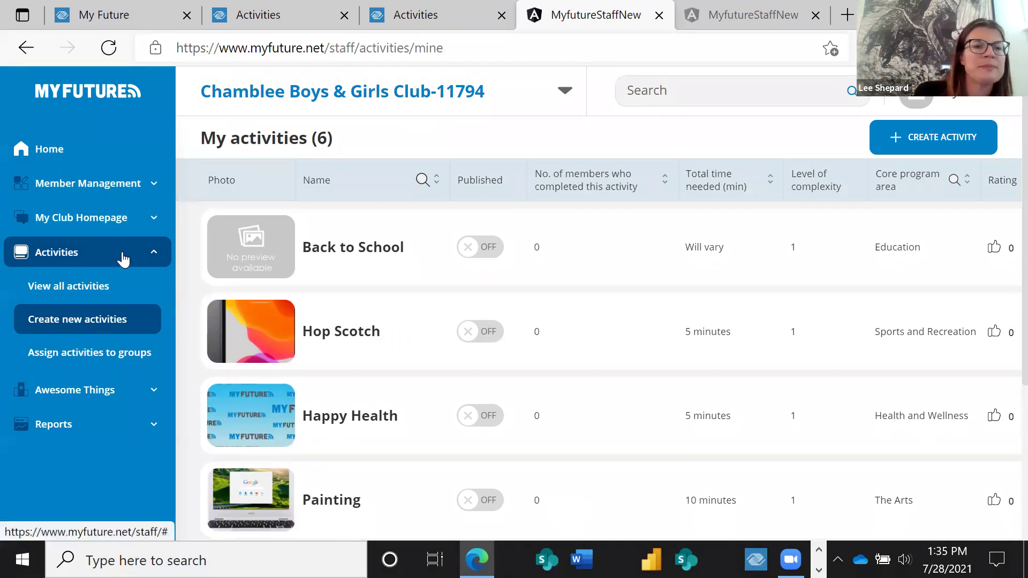
Go to Assign activities to groups under Activities in the sidebar.
left_click(89, 355)
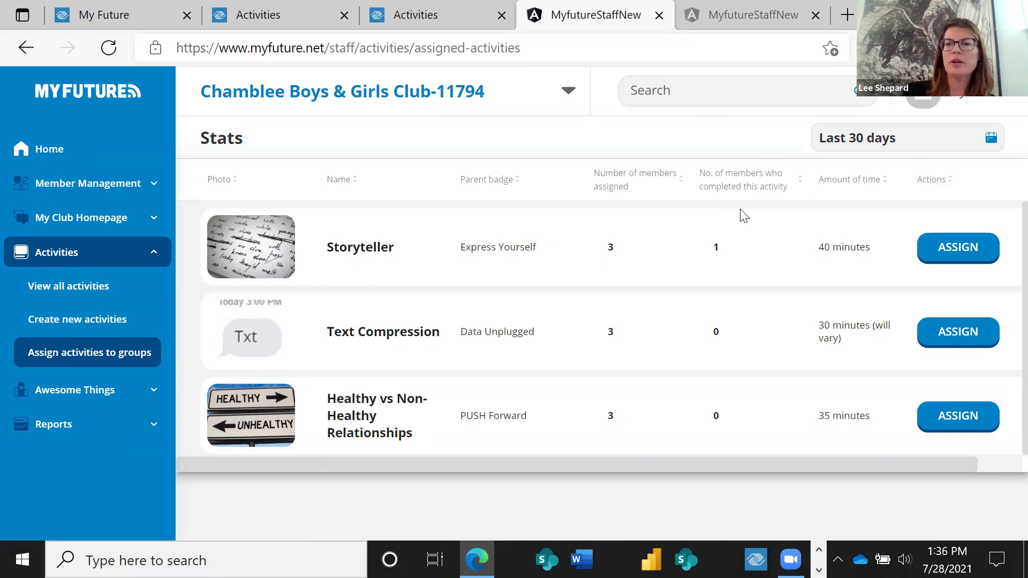
Start assigning Storyteller to the Gaming Group of the Chamblee Boys & Girls Club-11794 club.
left_click(967, 249)
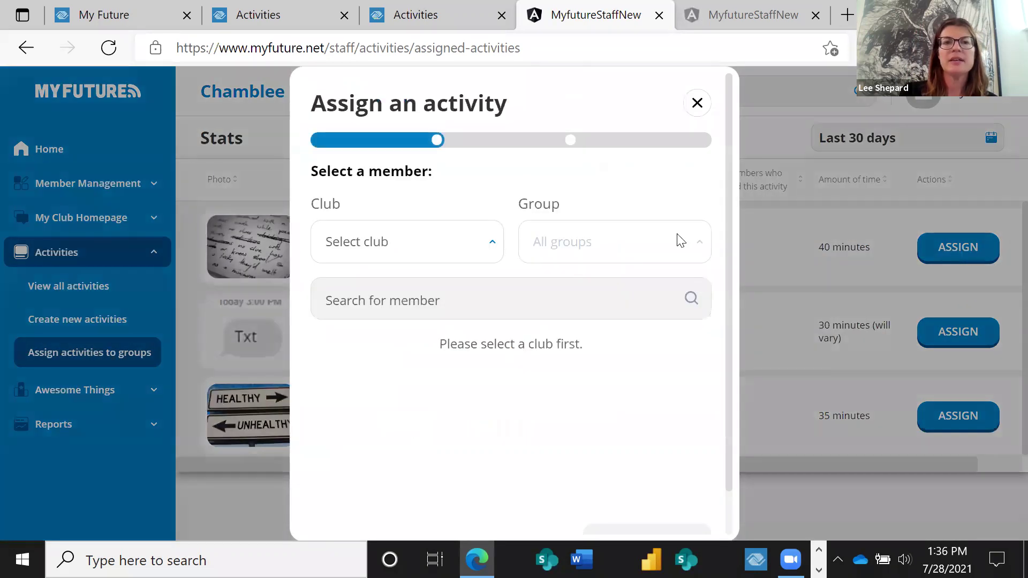
left_click(495, 247)
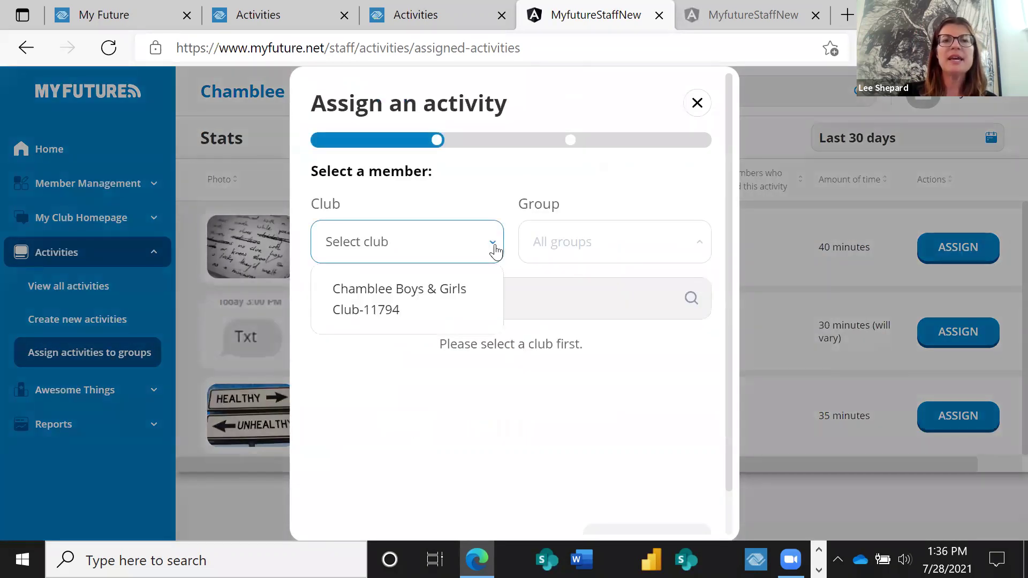
left_click(421, 311)
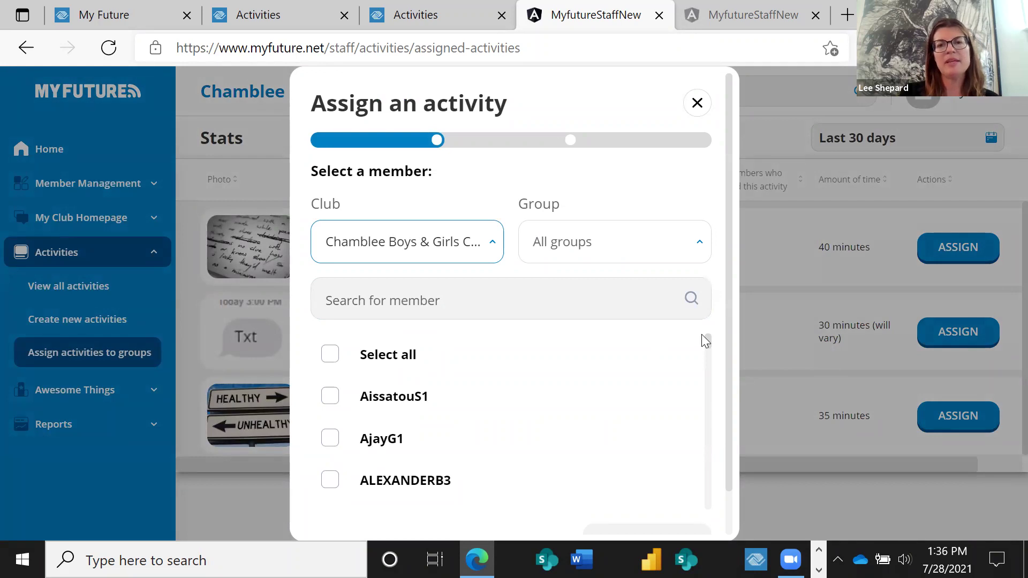
left_click(658, 264)
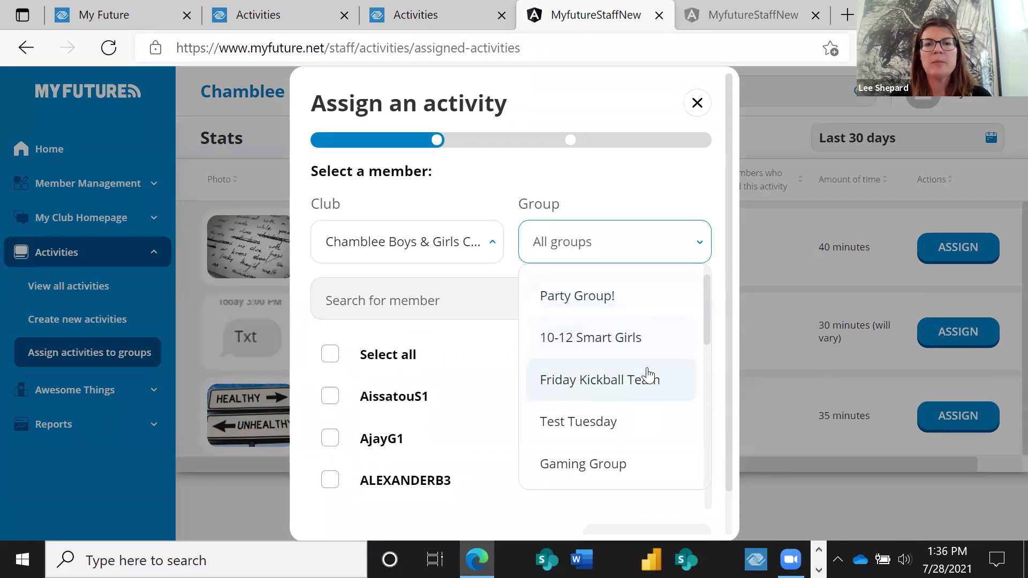
left_click(581, 455)
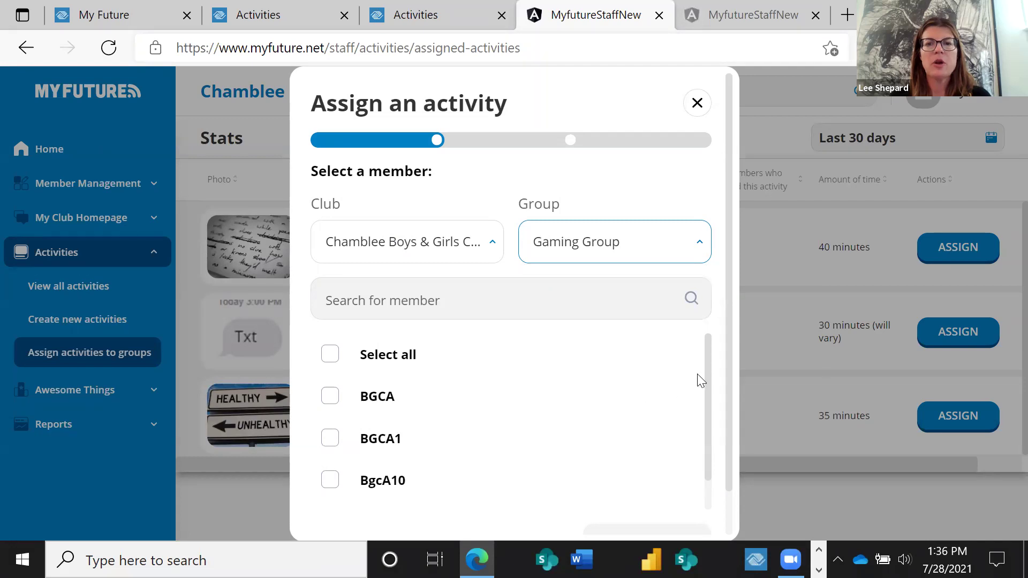
Select all Gaming Group members and continue to the activity step.
left_click(539, 303)
left_click(532, 302)
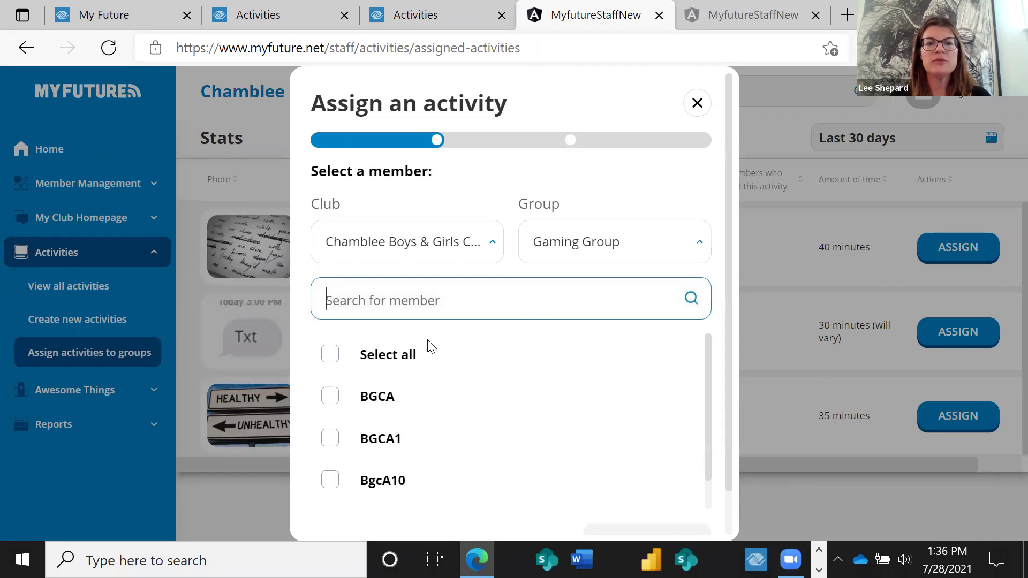
left_click(331, 356)
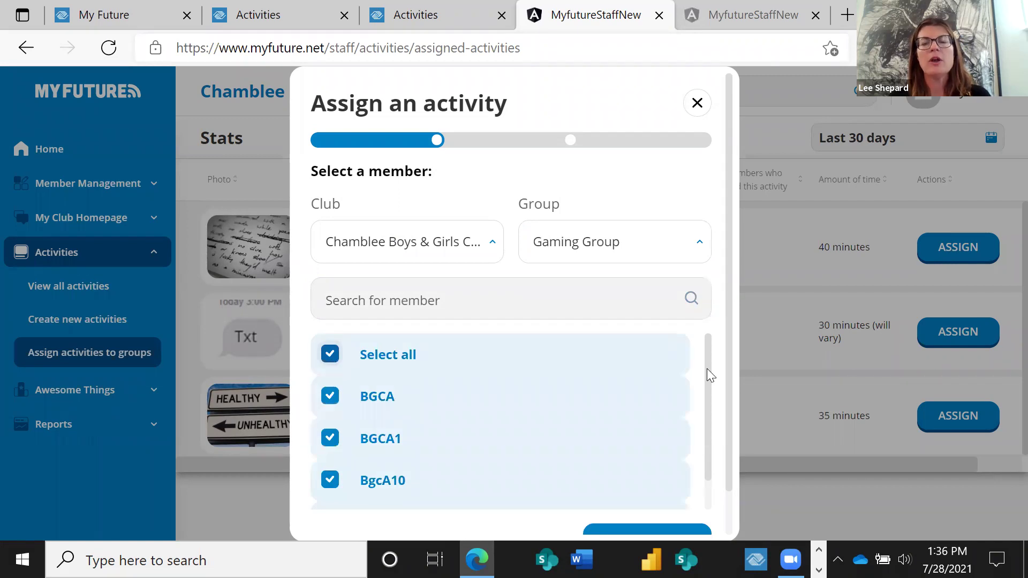
left_click_drag(707, 368, 698, 399)
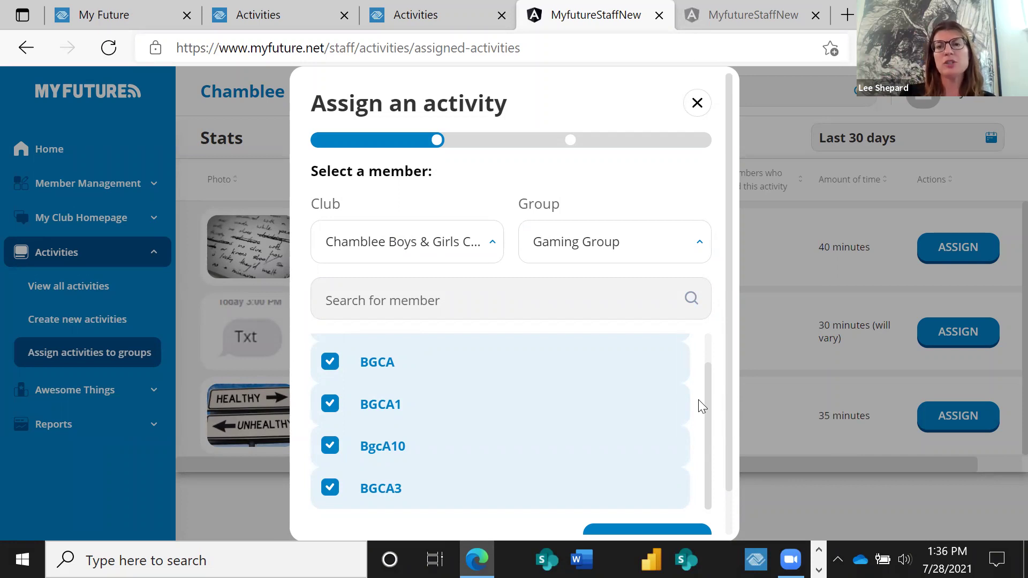
scroll(731, 351, "down", 1)
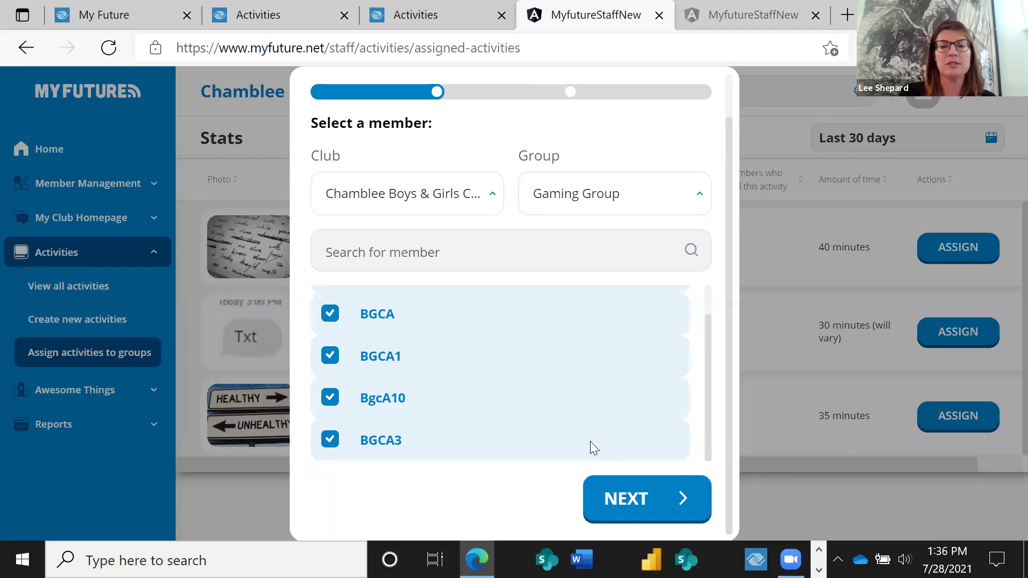
left_click(619, 500)
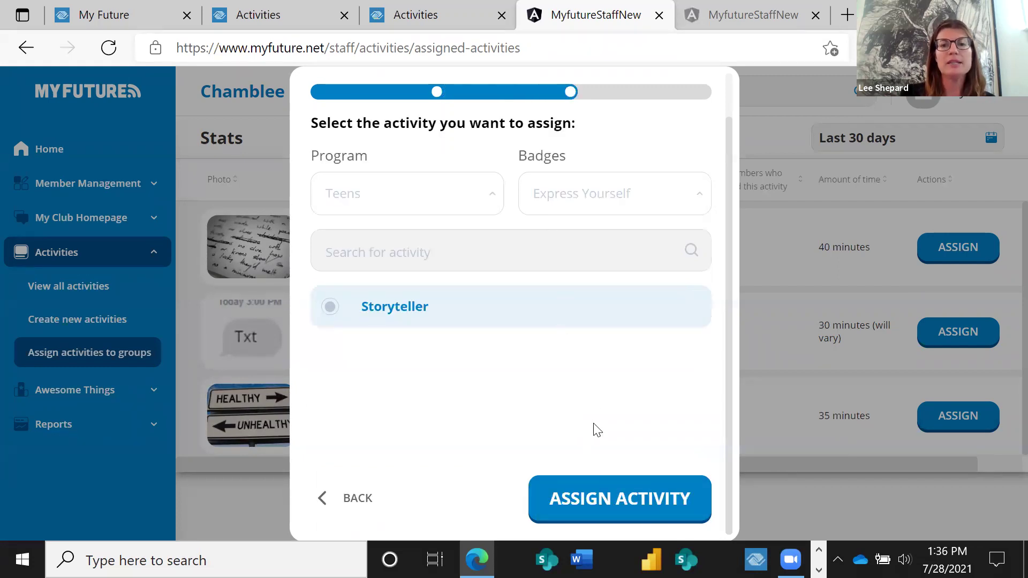
Confirm the Storyteller assignment, bringing its total to 5 members, and return to Home.
left_click(579, 484)
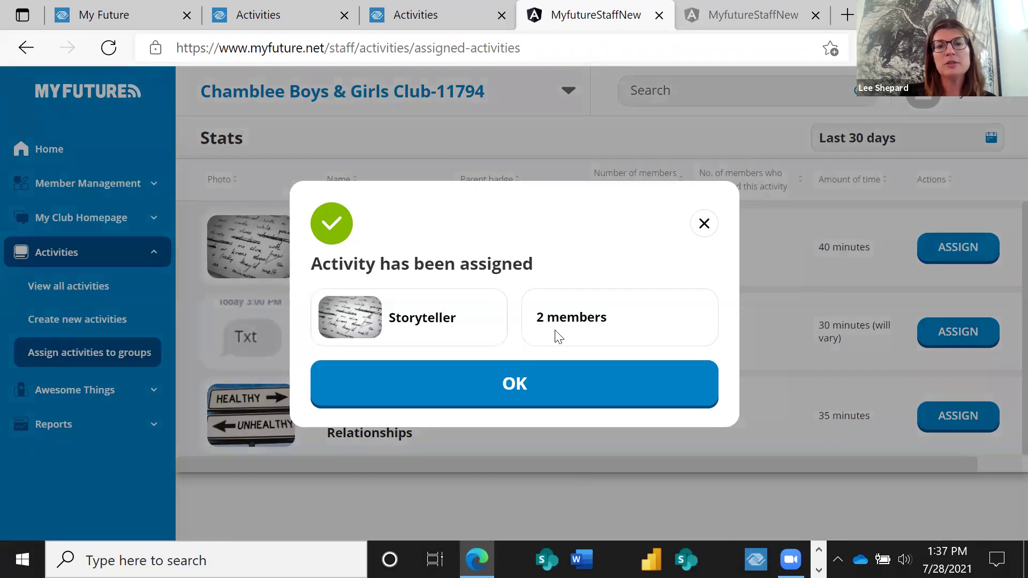
left_click(499, 383)
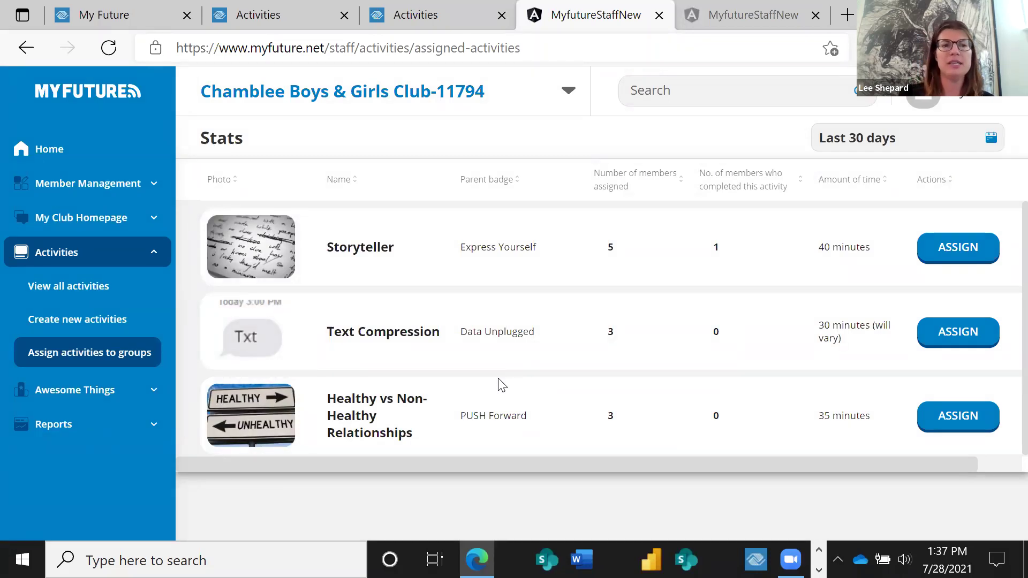
left_click(85, 146)
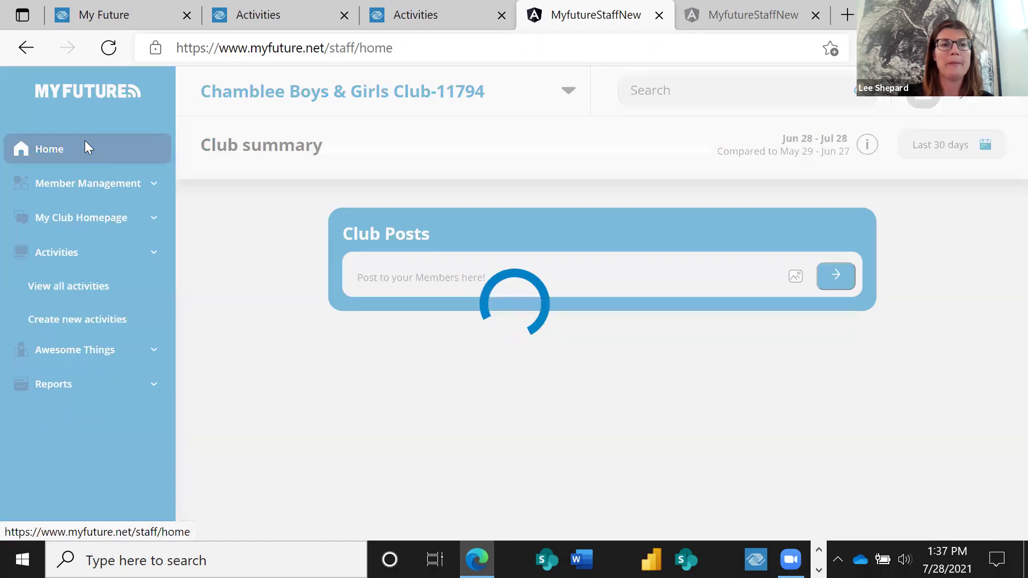